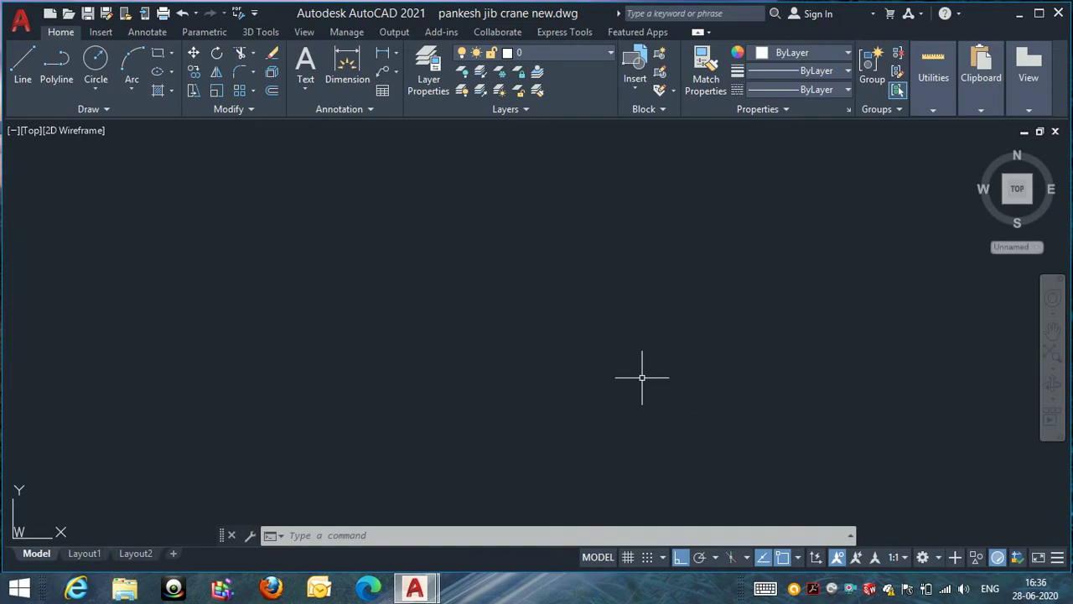
# Draw a single horizontal line about 110 units long in the empty drawing area.
pyautogui.click(21, 63)
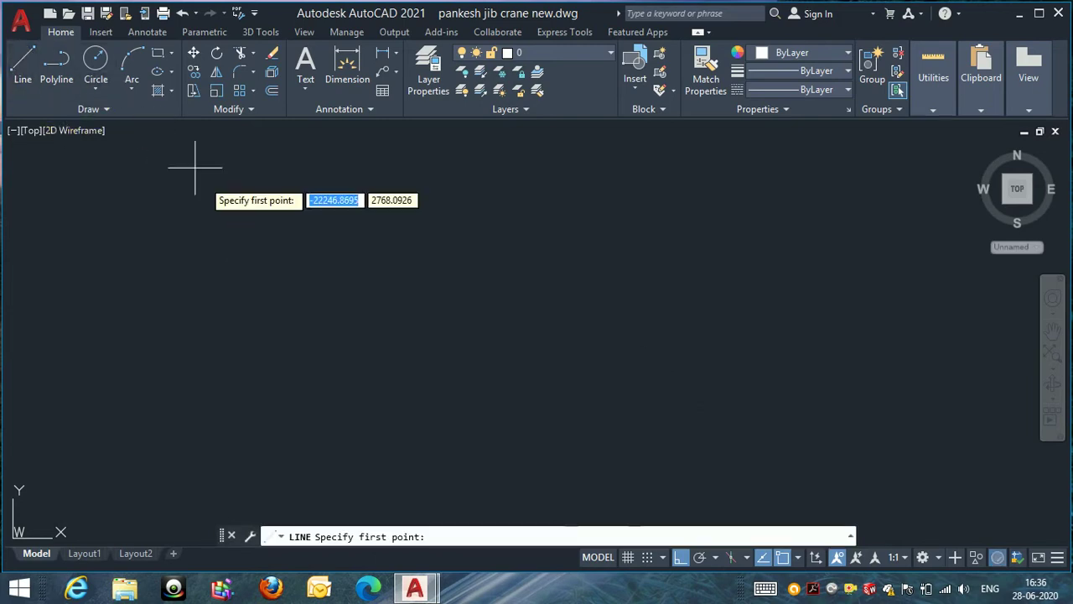
pyautogui.click(275, 275)
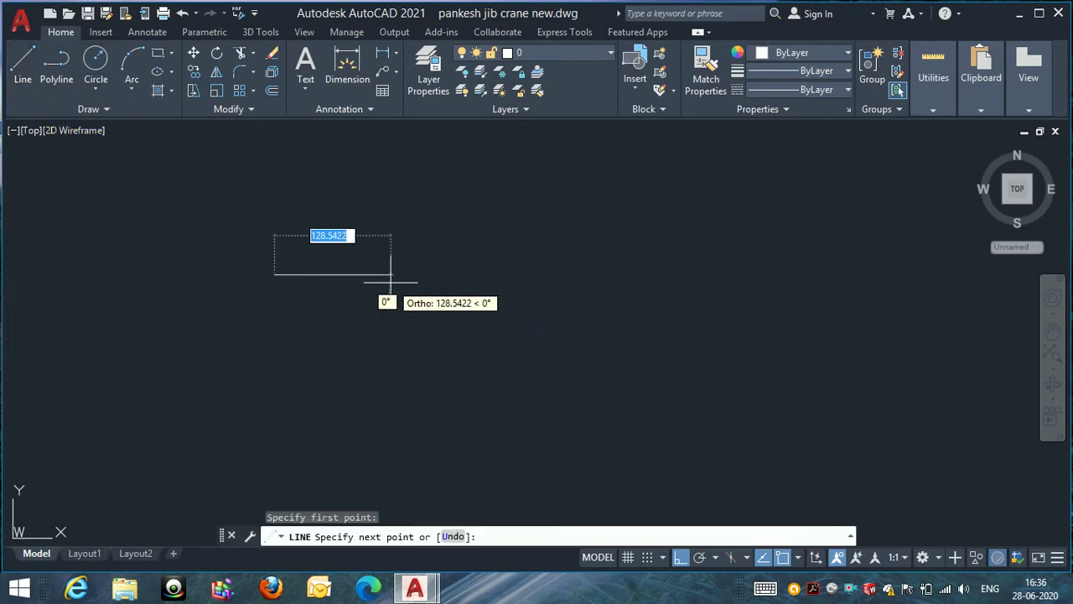
pyautogui.click(375, 275)
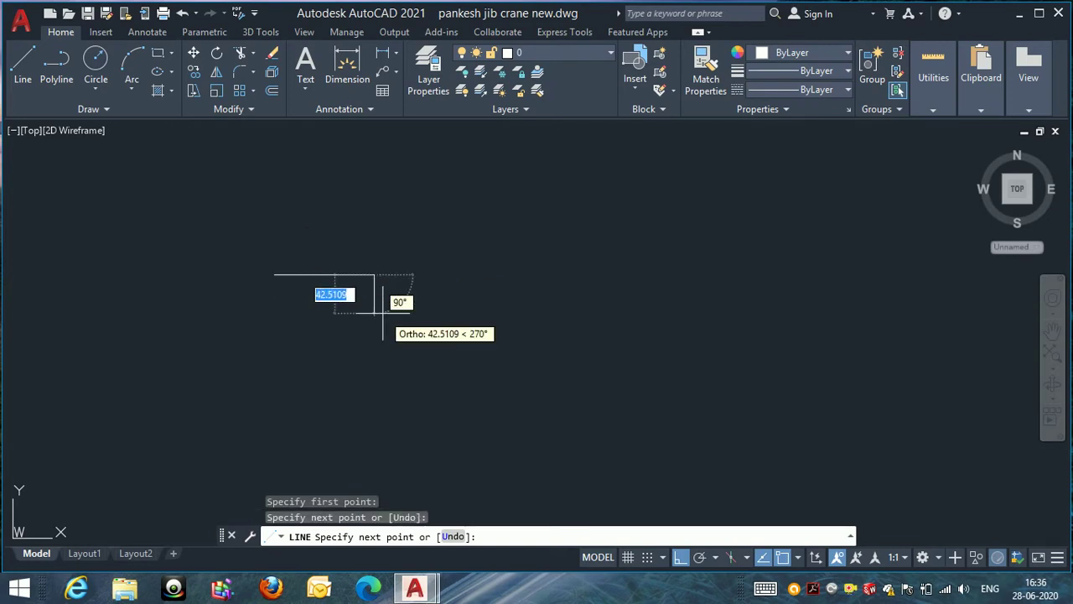
pyautogui.press('Escape')
pyautogui.press('Escape')
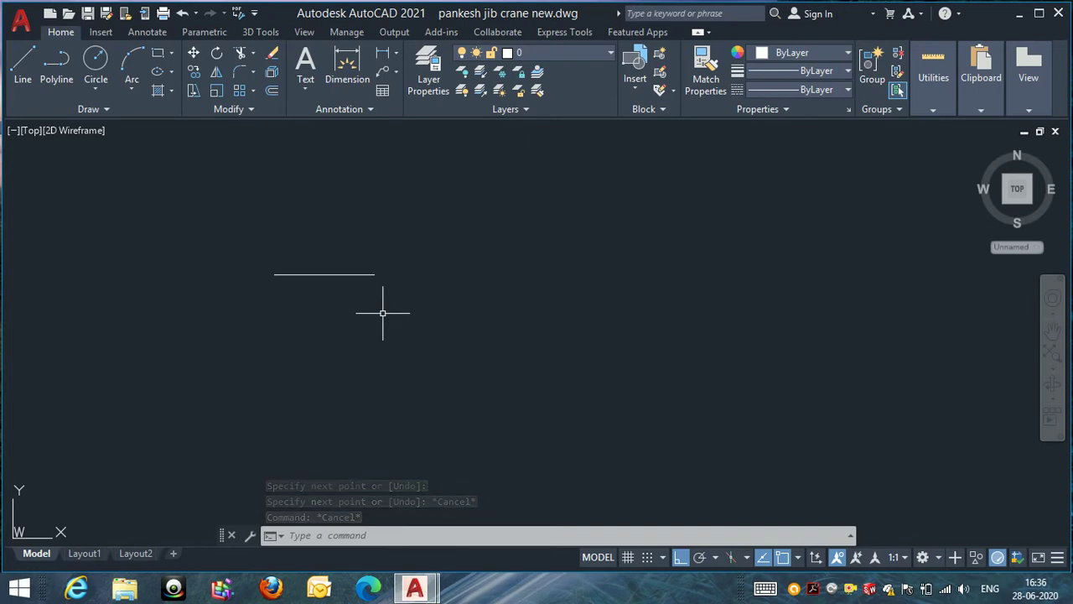
pyautogui.press('Escape')
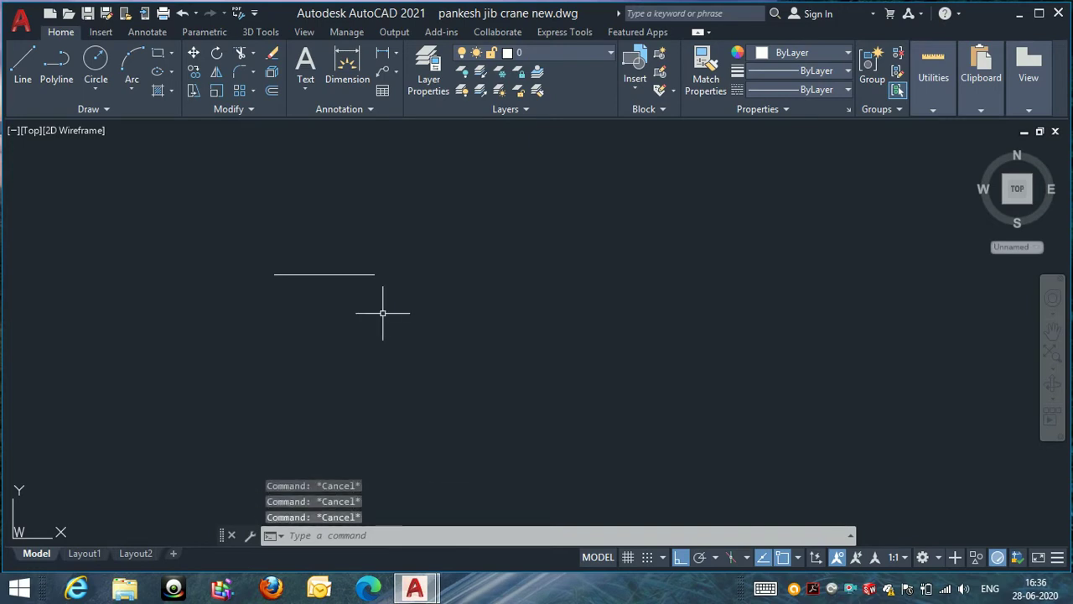
pyautogui.write('D')
pyautogui.click(383, 318)
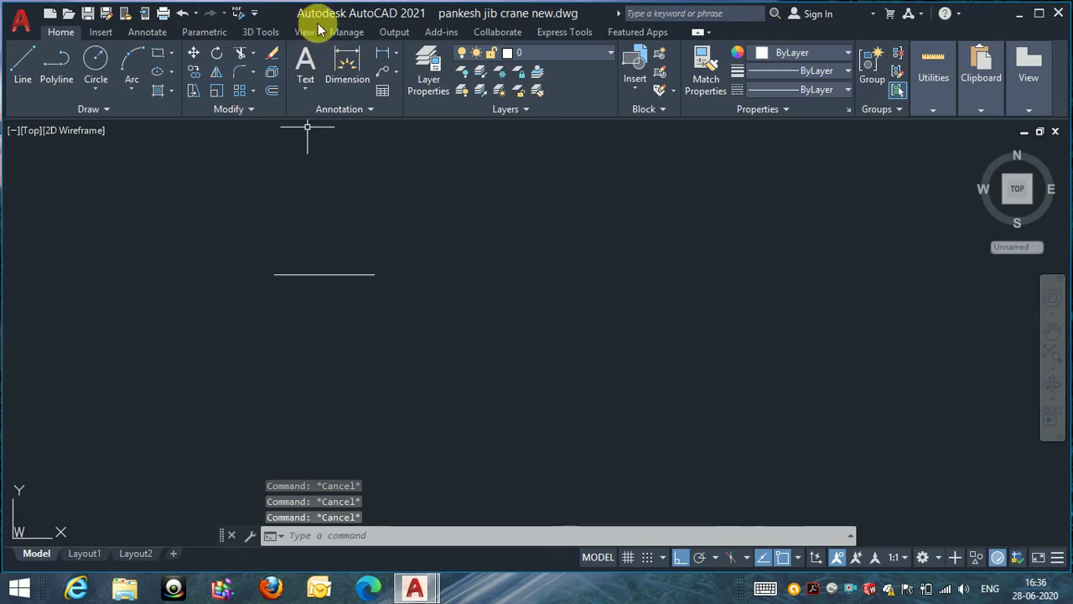
pyautogui.click(347, 71)
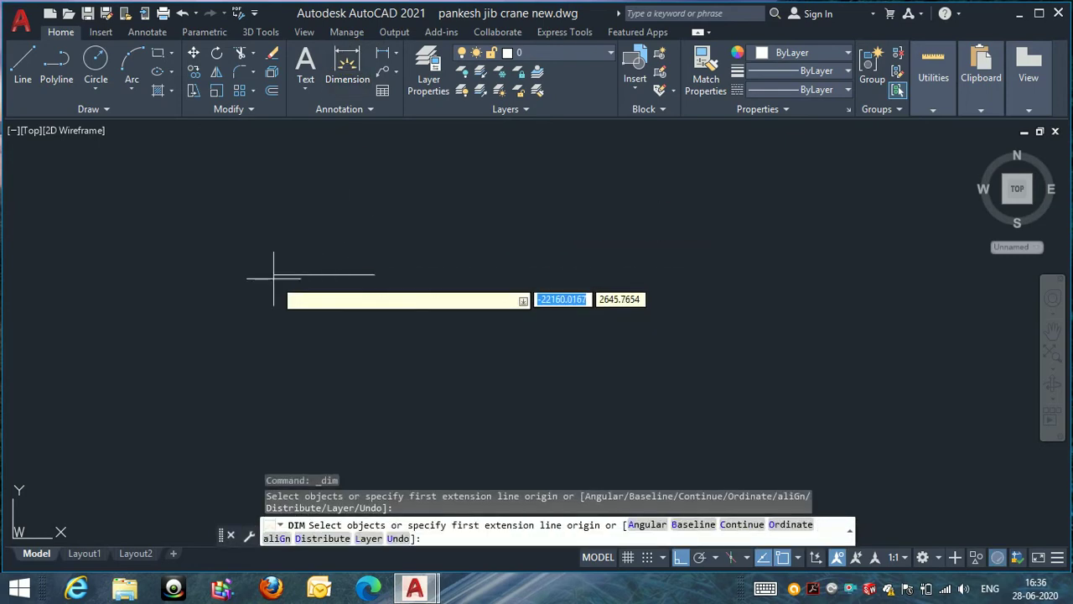
pyautogui.click(324, 274)
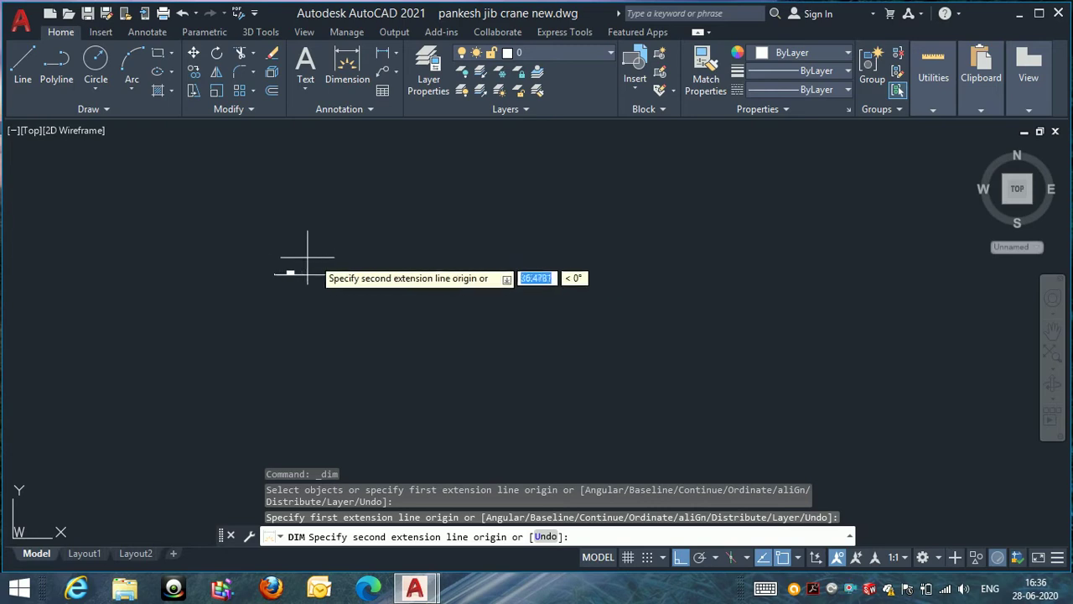
pyautogui.press('Escape')
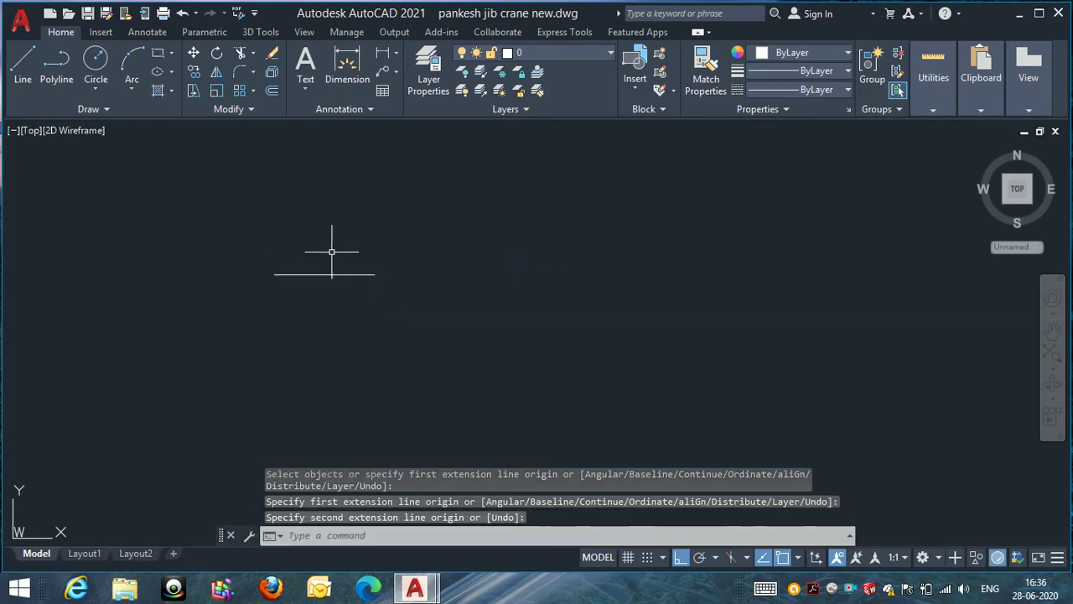
# Add a linear dimension between the two endpoints of the horizontal line, placing it above the line.
pyautogui.click(382, 54)
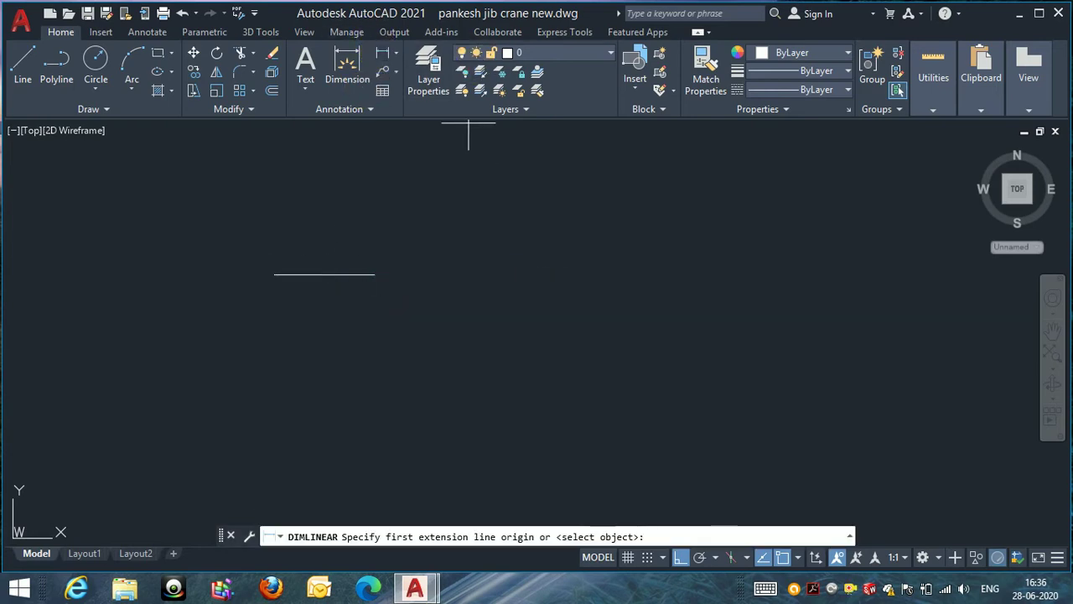
pyautogui.moveTo(276, 271); pyautogui.dragTo(280, 283, button='middle')
pyautogui.click(274, 286)
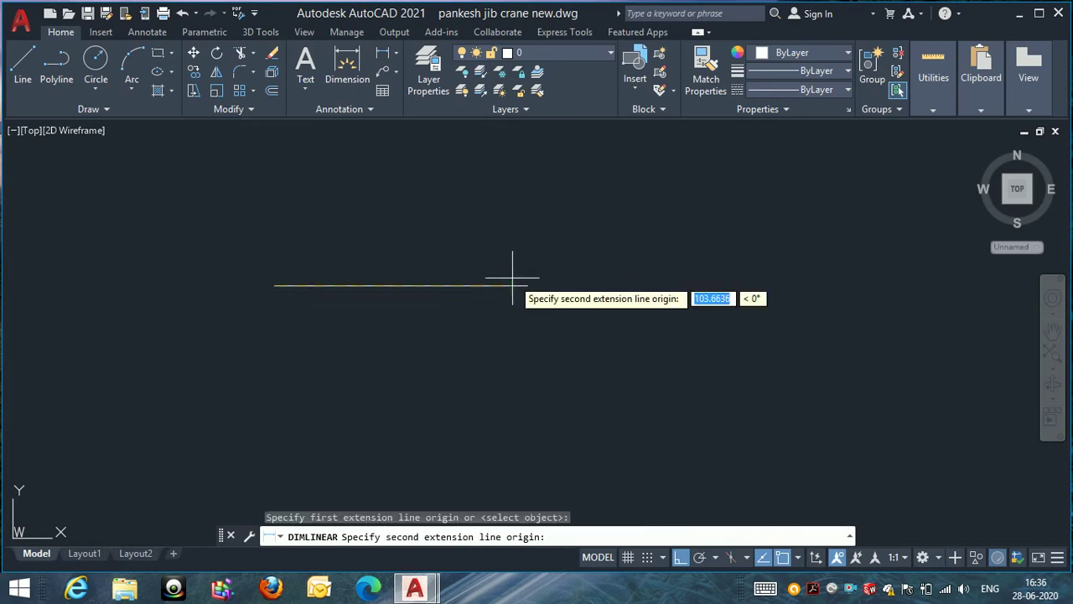
pyautogui.click(528, 286)
pyautogui.click(509, 262)
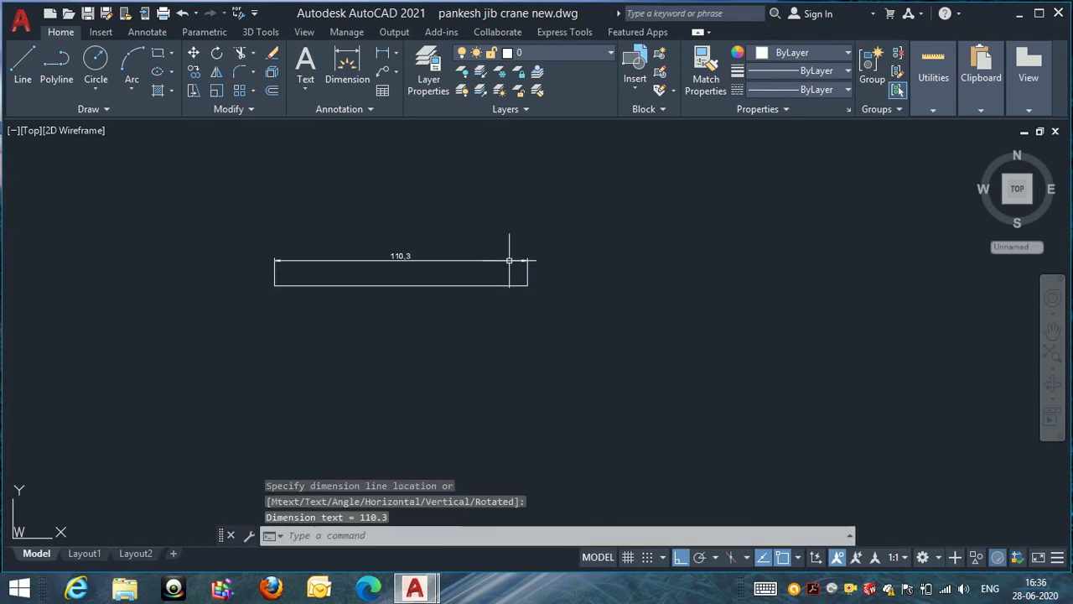
pyautogui.scroll(6, 371, 263)
pyautogui.scroll(-2, 542, 197)
pyautogui.scroll(-2, 542, 197)
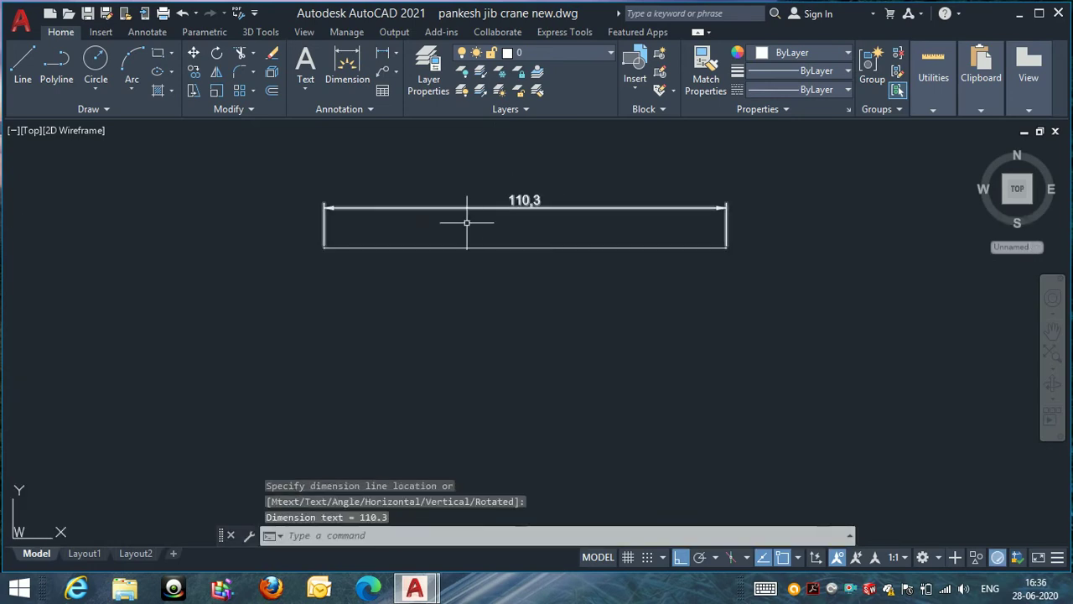
pyautogui.scroll(2, 575, 186)
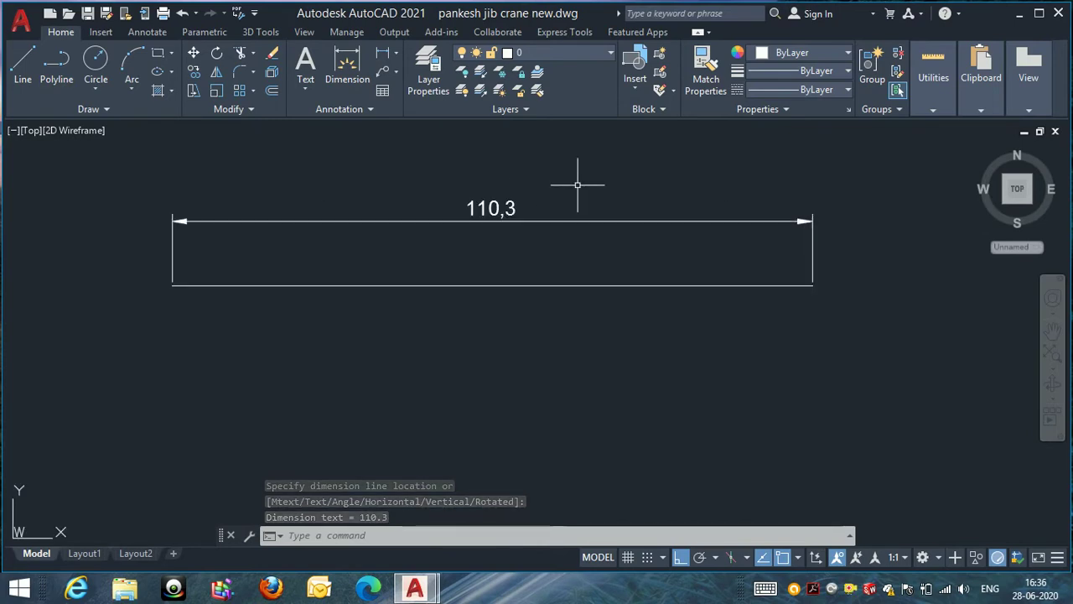
pyautogui.scroll(-2, 315, 260)
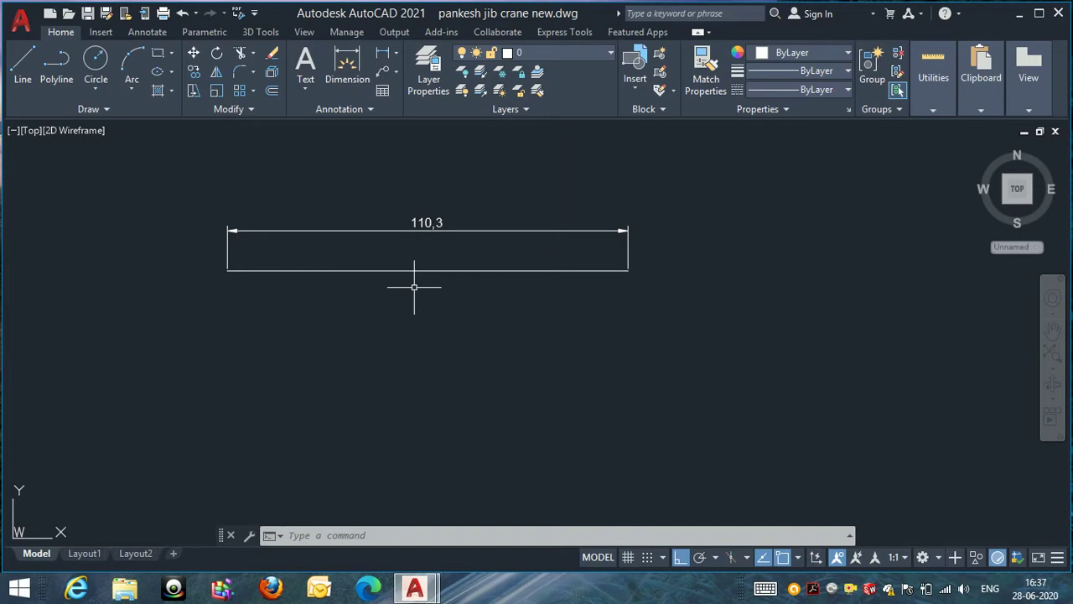
# Open the drawing units settings with the UNITS command and set the length precision to one decimal place (0.0).
pyautogui.press('Escape')
pyautogui.press('Escape')
pyautogui.press('Escape')
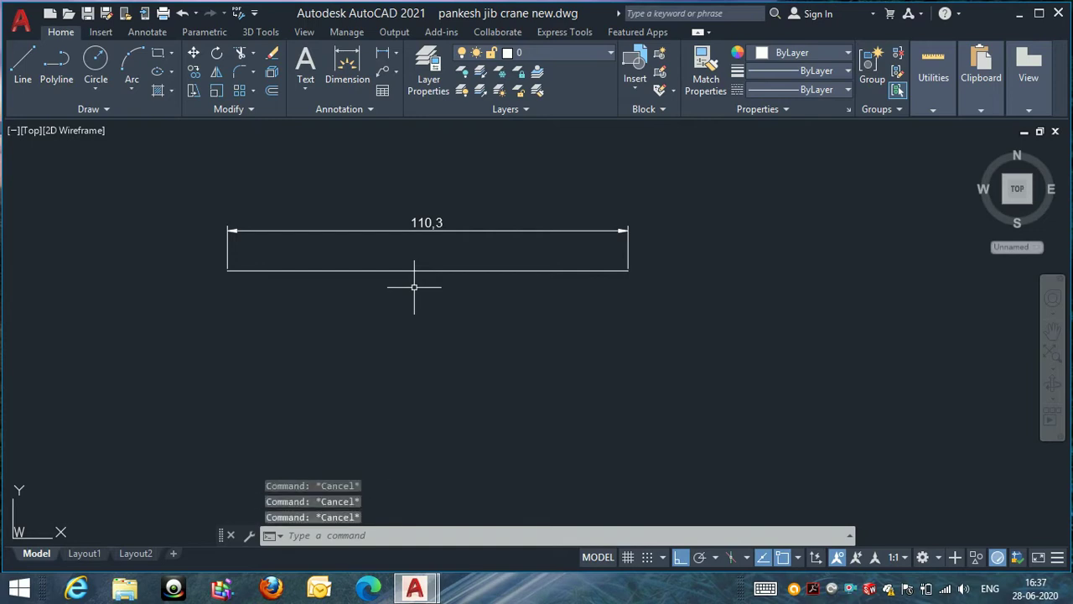
pyautogui.write('UN')
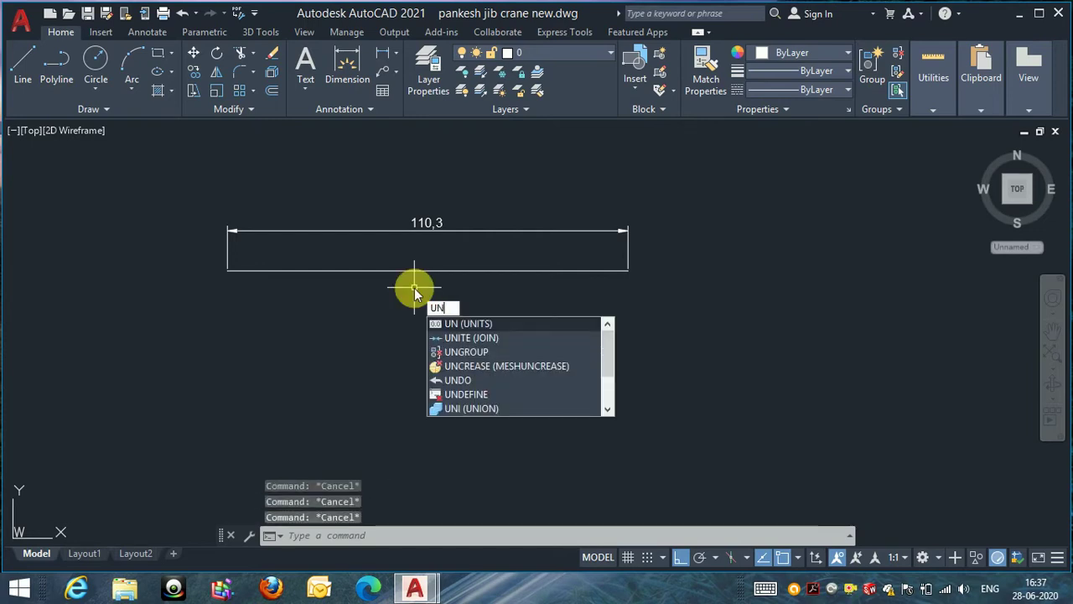
pyautogui.press('Return')
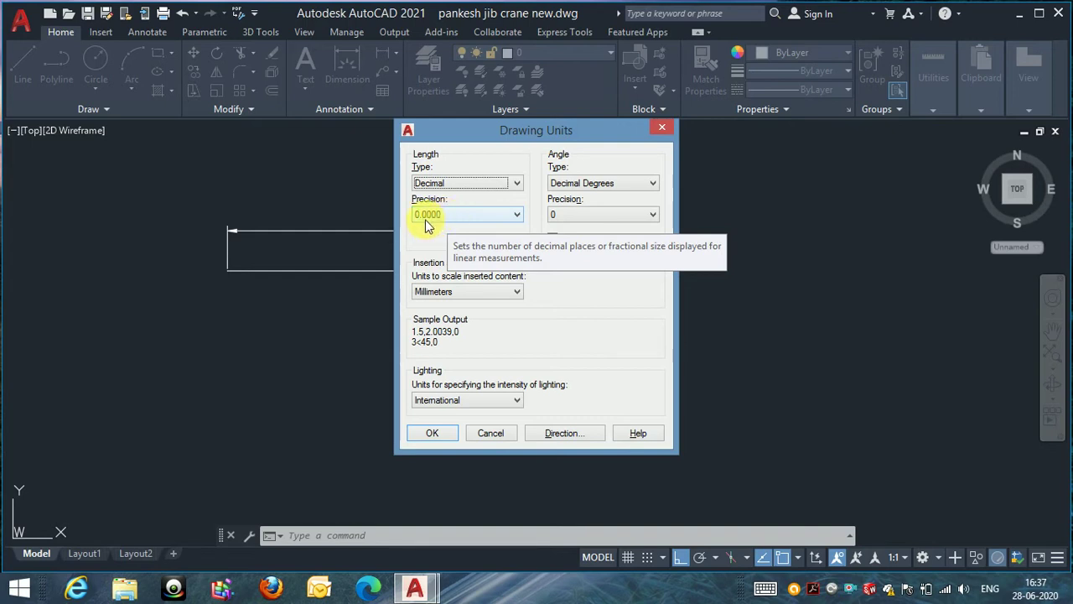
pyautogui.click(478, 214)
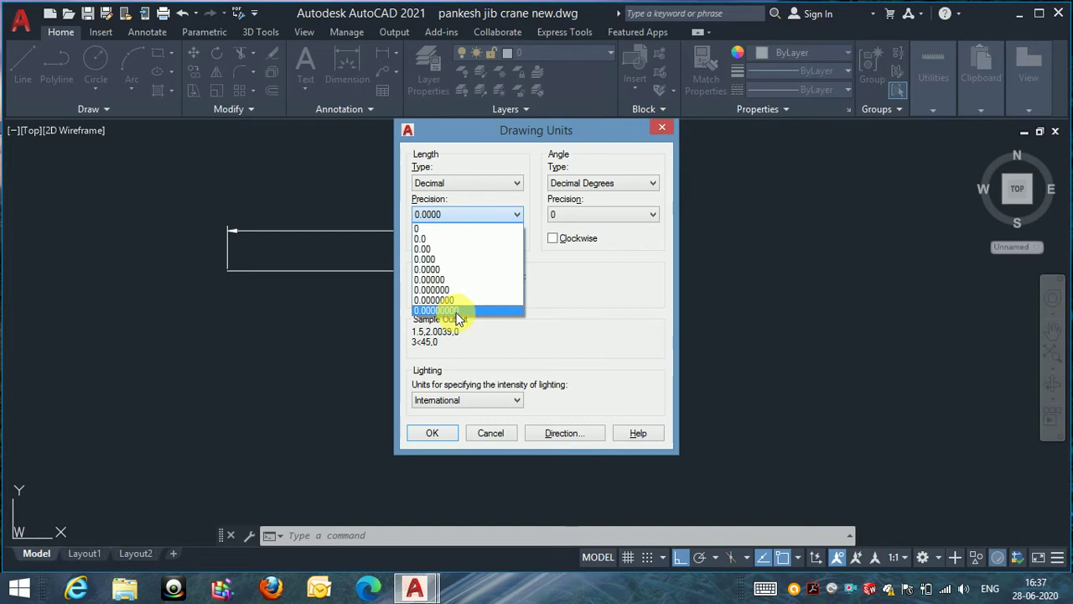
pyautogui.click(466, 239)
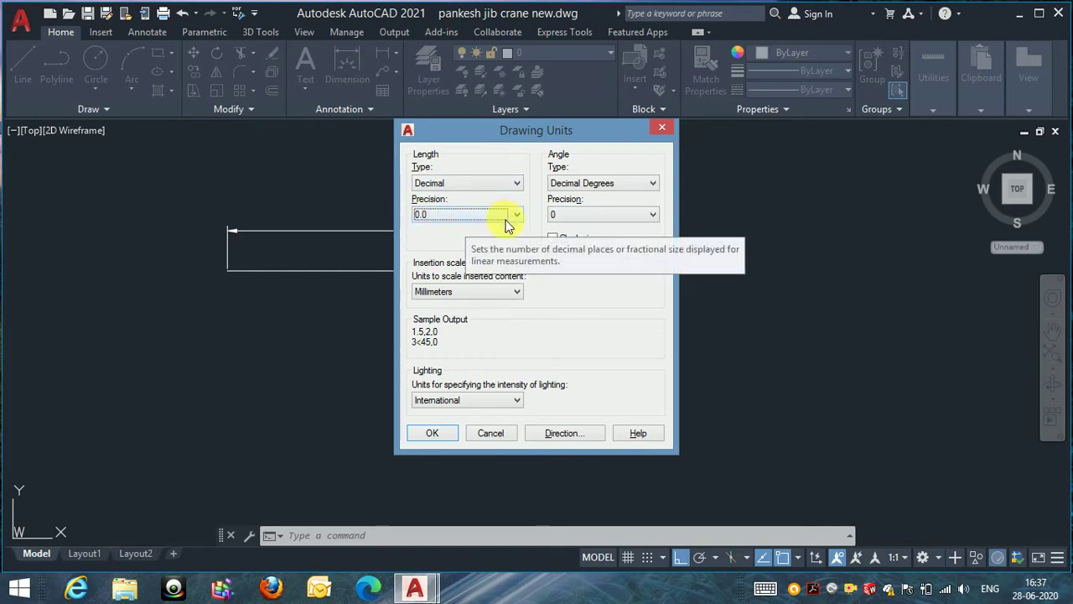
# Change the length type to Architectural and set its precision to 0'-0 1/256".
pyautogui.click(512, 183)
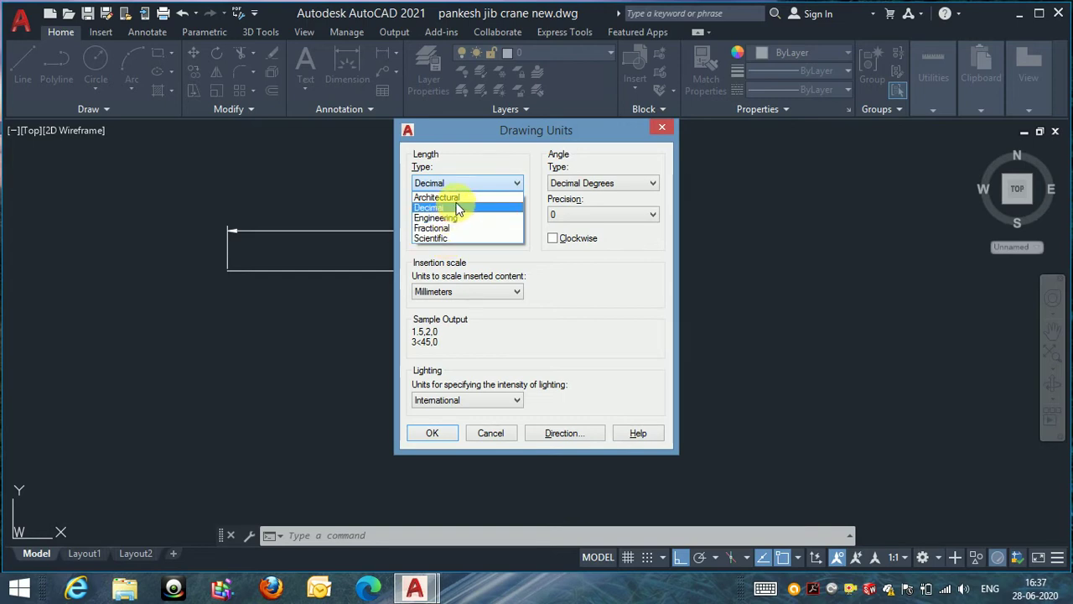
pyautogui.press('Up')
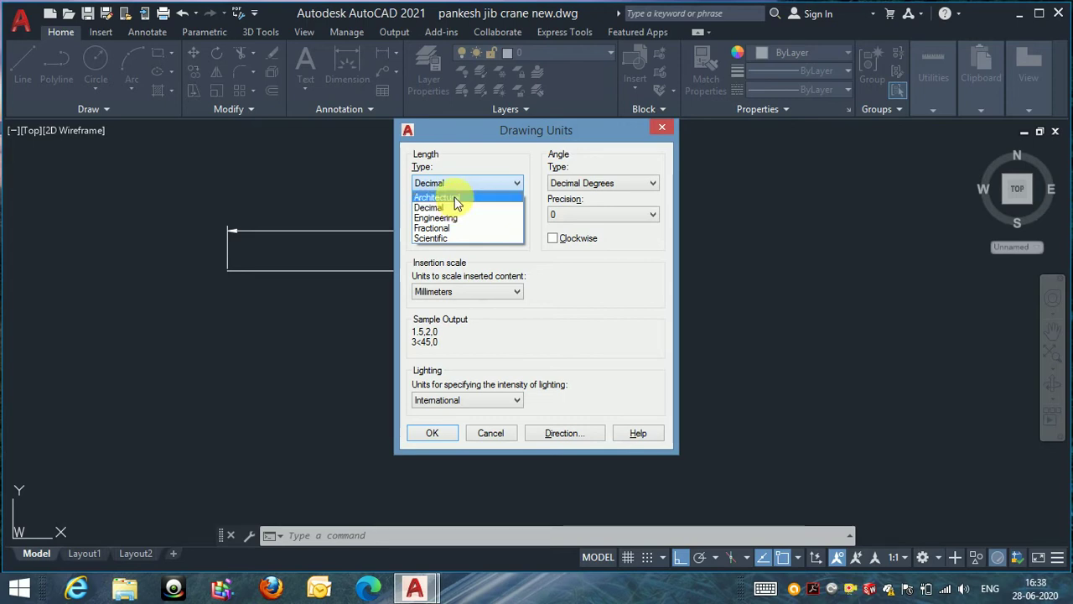
pyautogui.click(454, 199)
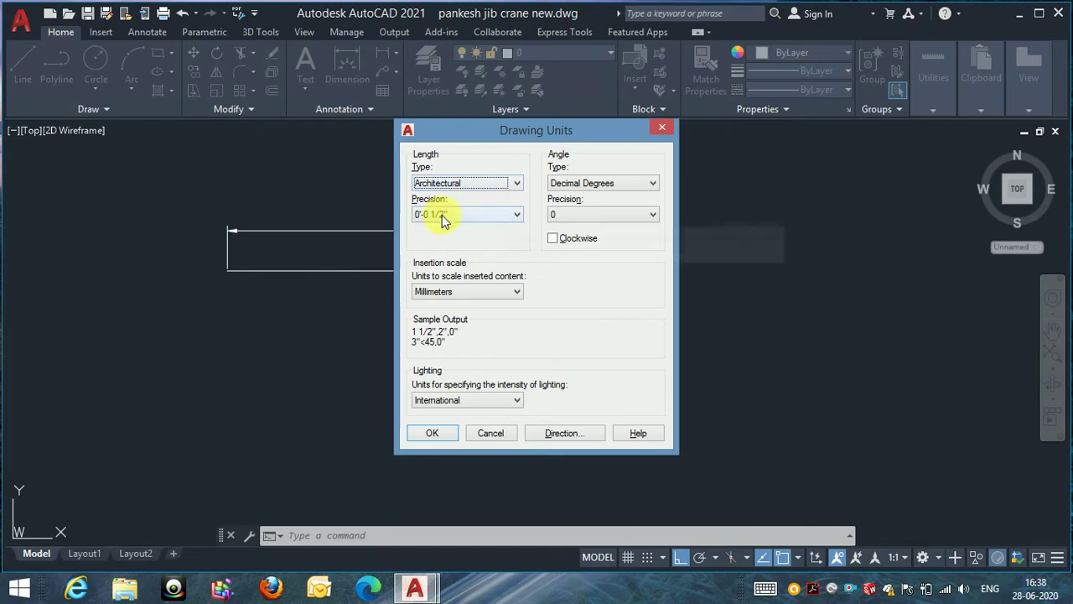
pyautogui.click(499, 216)
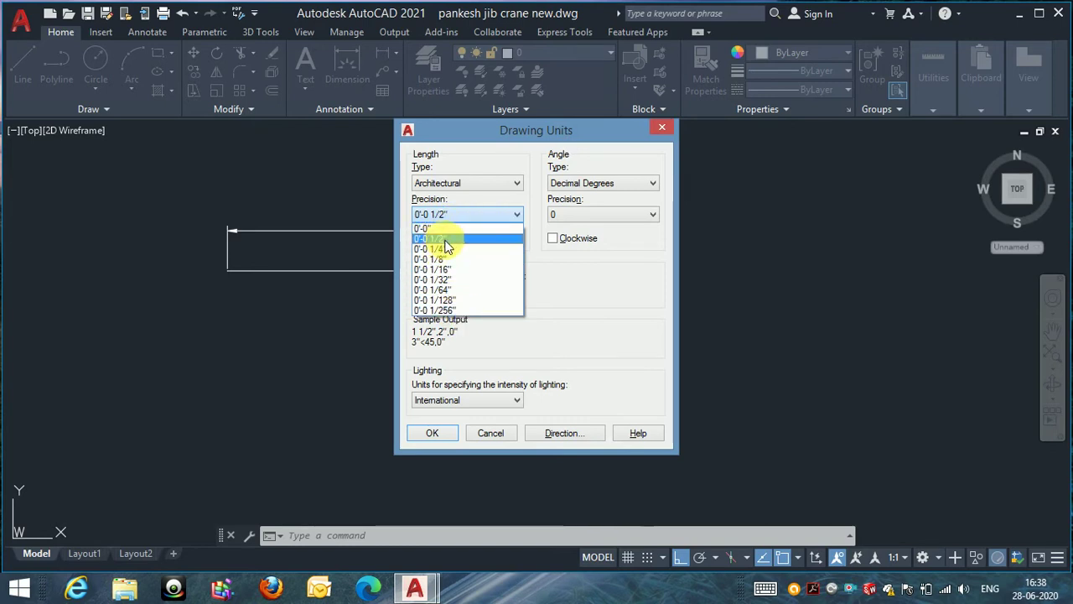
pyautogui.click(458, 312)
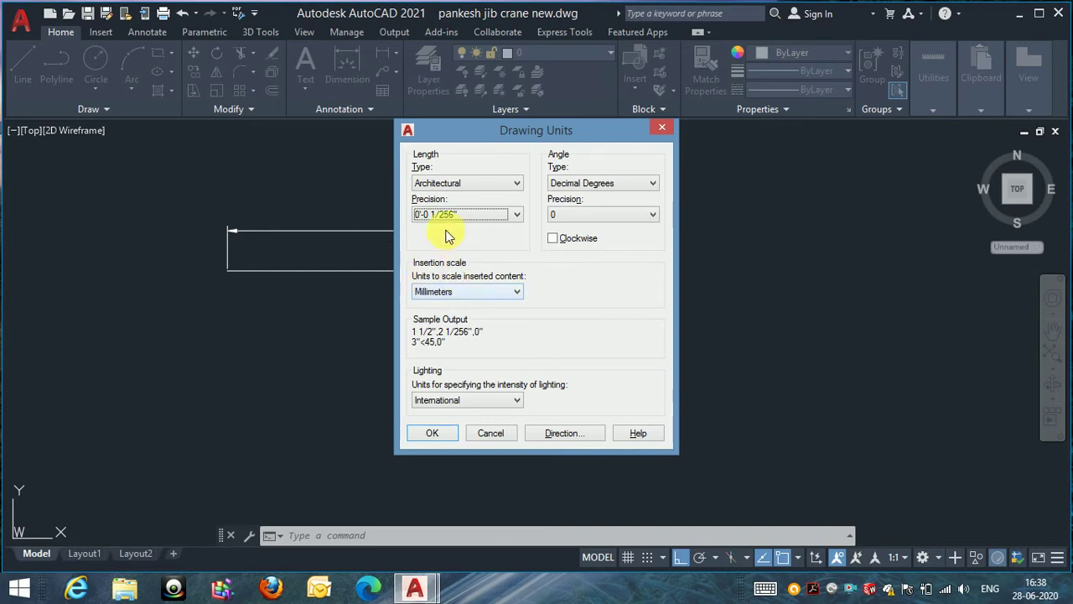
# Set the insertion scale to Inches, keep International lighting and Decimal Degrees angles, and apply the drawing units.
pyautogui.click(513, 293)
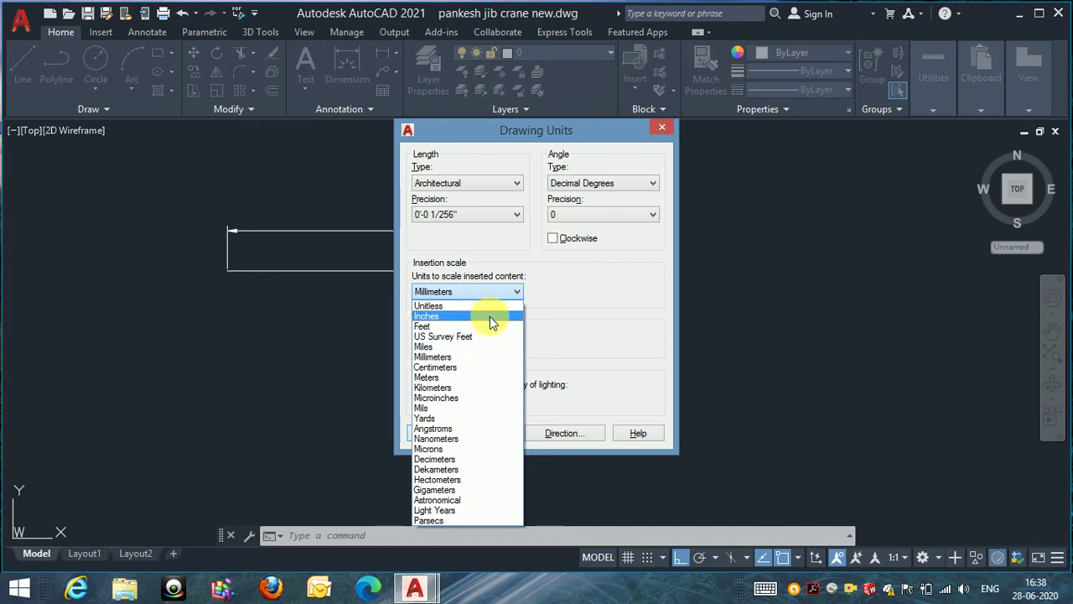
pyautogui.click(472, 317)
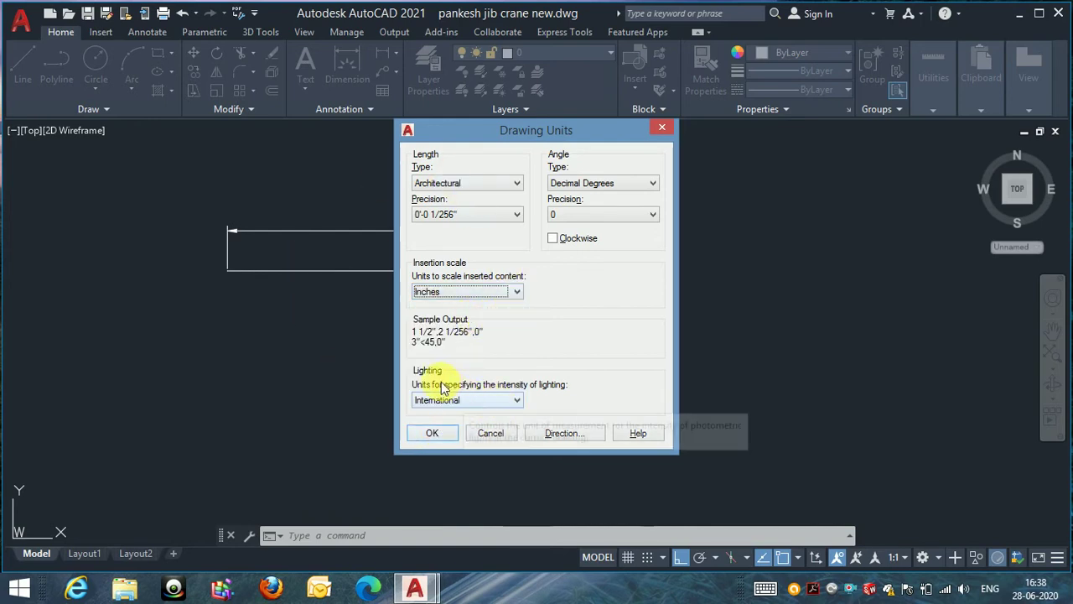
pyautogui.click(507, 405)
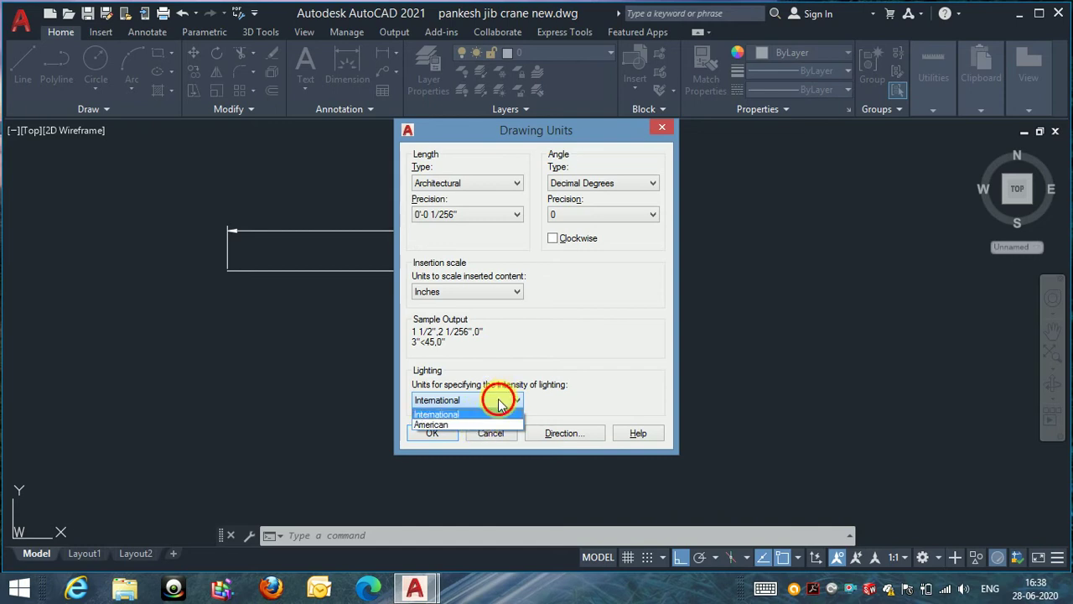
pyautogui.click(500, 404)
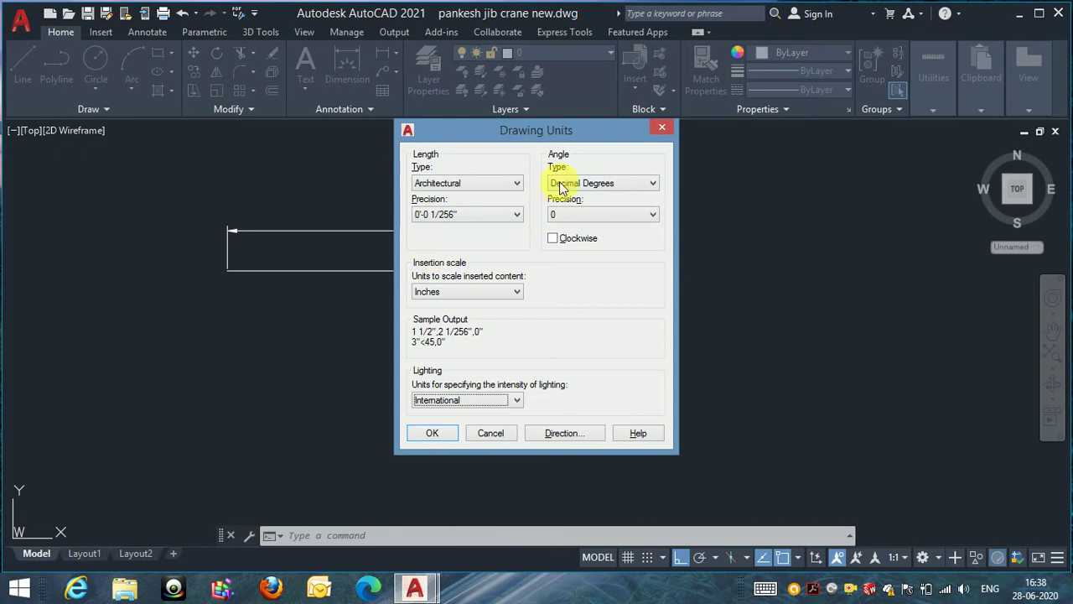
pyautogui.click(623, 184)
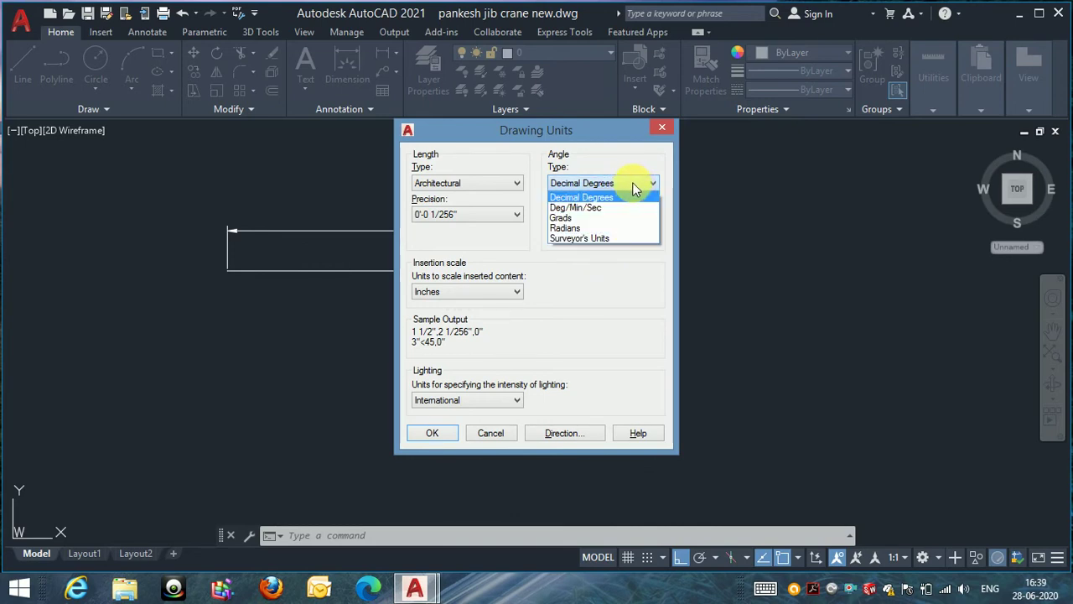
pyautogui.click(608, 292)
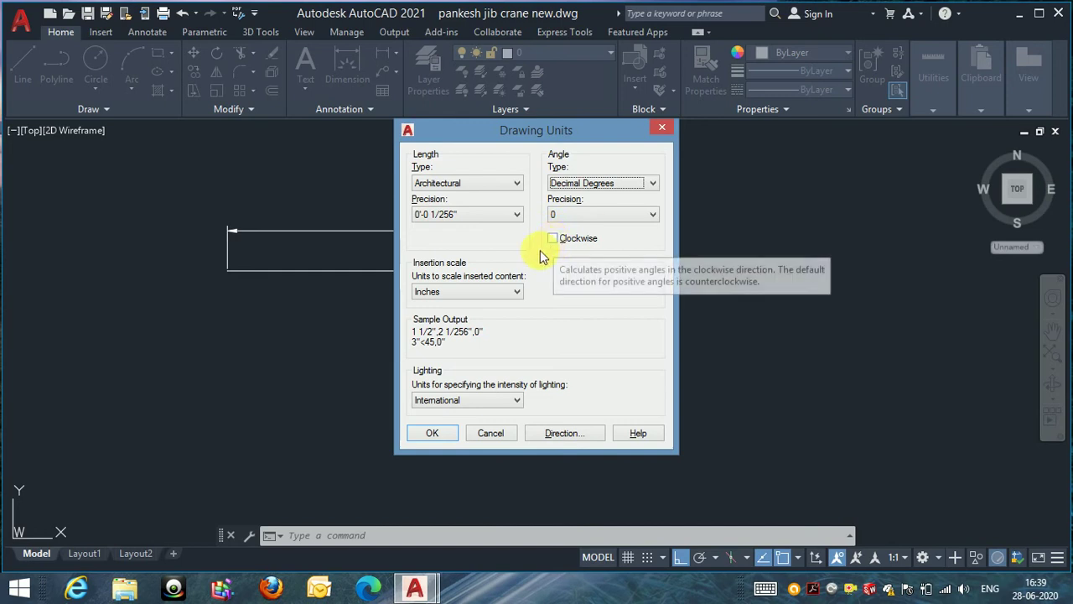
pyautogui.click(430, 433)
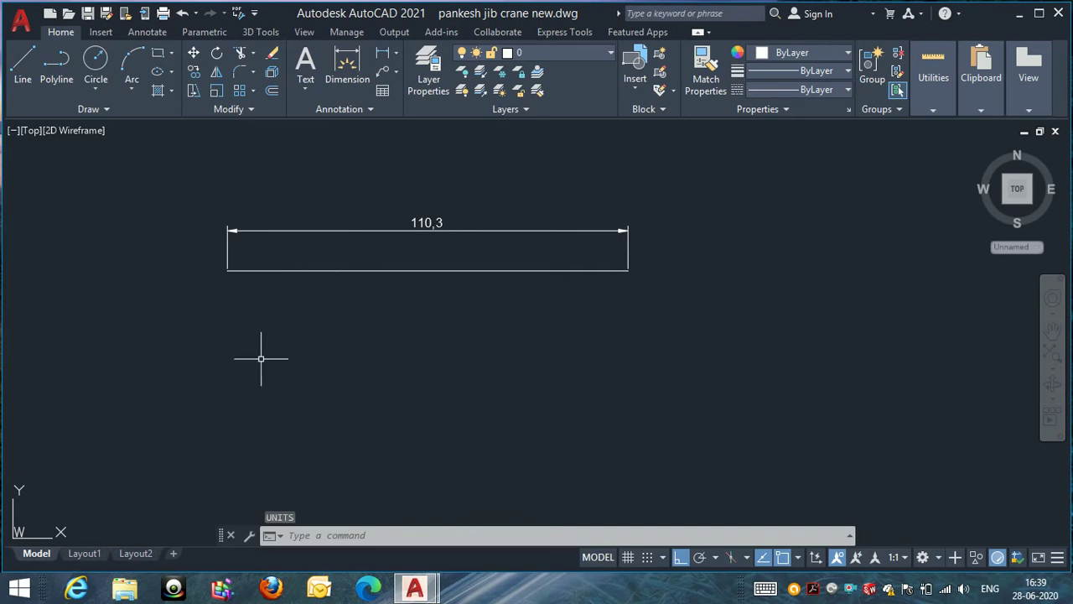
# Reopen the drawing units settings with the UNITS command, check the length and insertion scale settings, and accept them.
pyautogui.press('Escape')
pyautogui.press('Escape')
pyautogui.press('Escape')
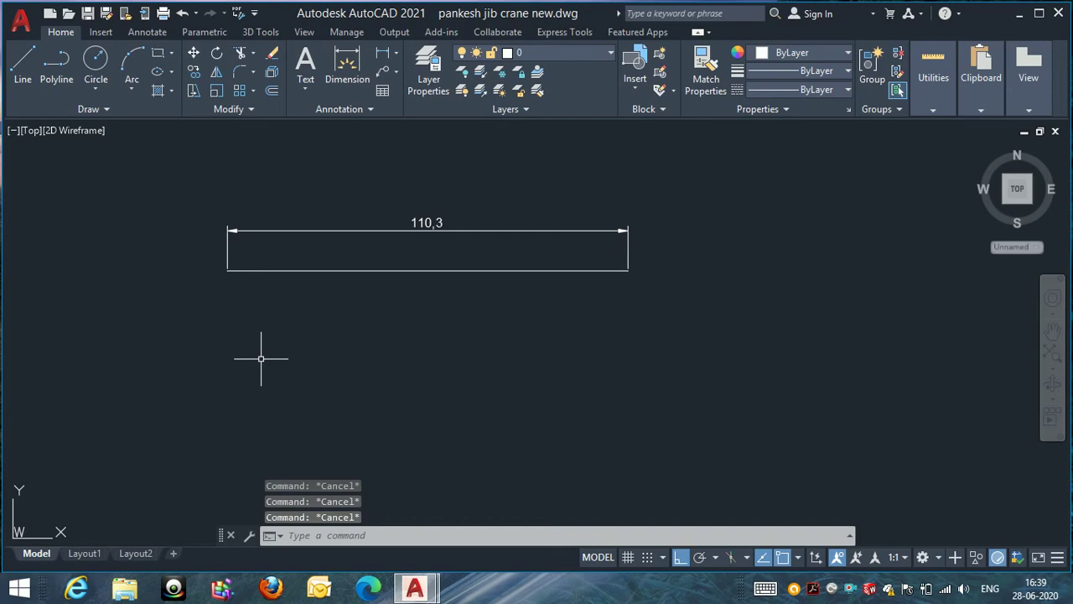
pyautogui.write('un')
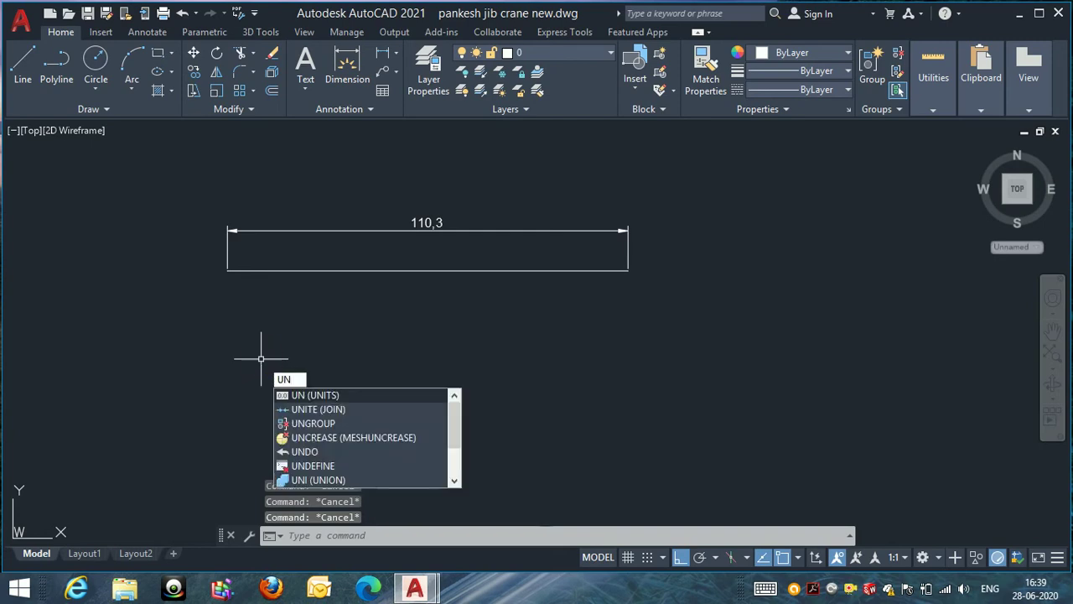
pyautogui.press('Return')
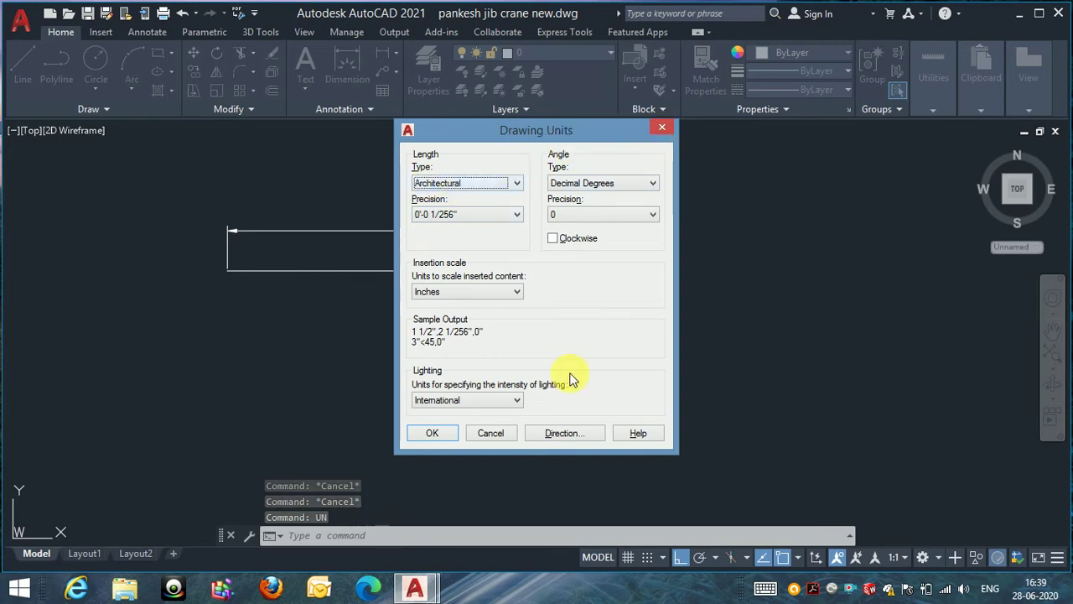
pyautogui.click(439, 434)
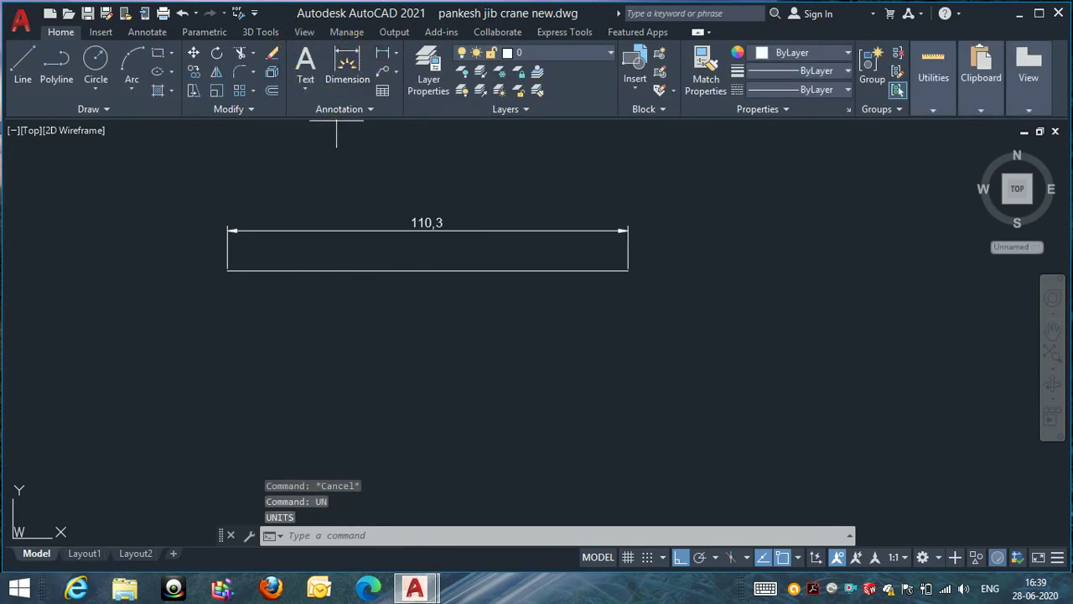
# Add a second linear dimension between the two endpoints of the horizontal line, placing it below the line.
pyautogui.click(379, 55)
pyautogui.scroll(4, 234, 280)
pyautogui.scroll(-2, 223, 260)
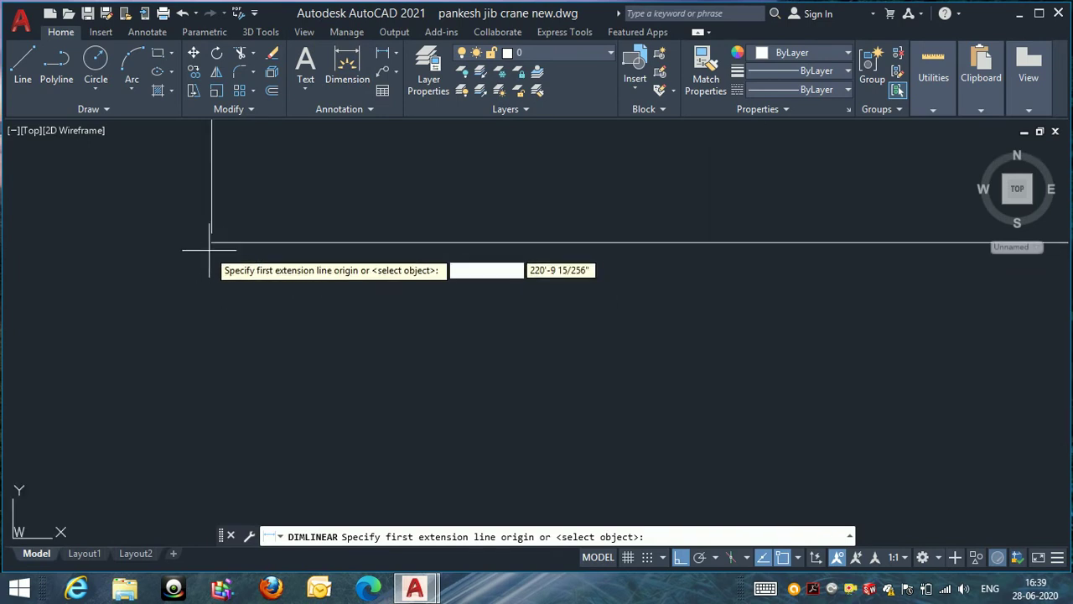
pyautogui.click(249, 263)
pyautogui.scroll(-2, 251, 265)
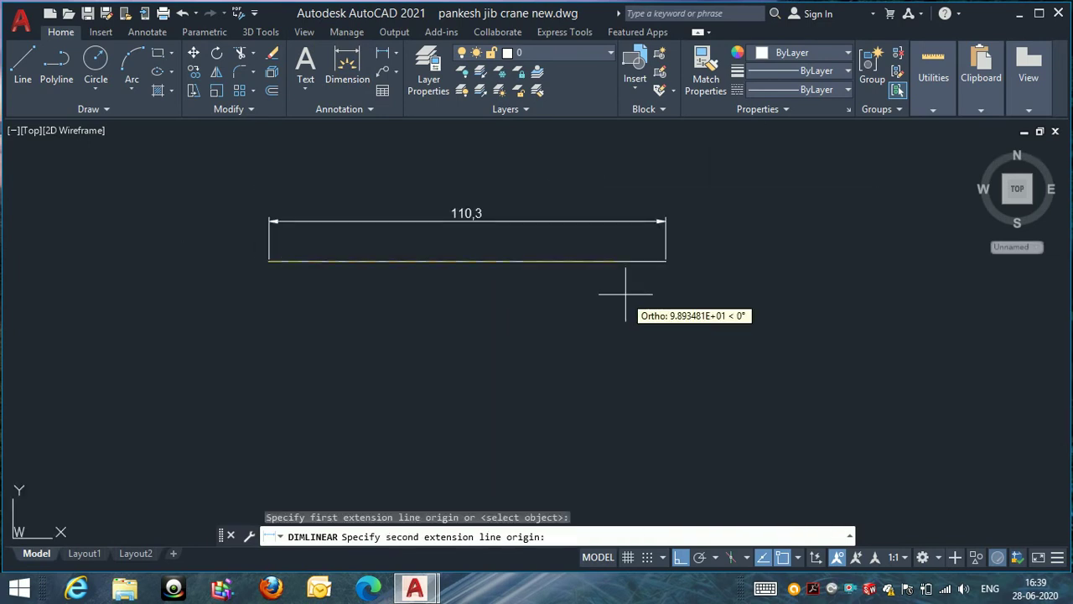
pyautogui.scroll(5, 658, 252)
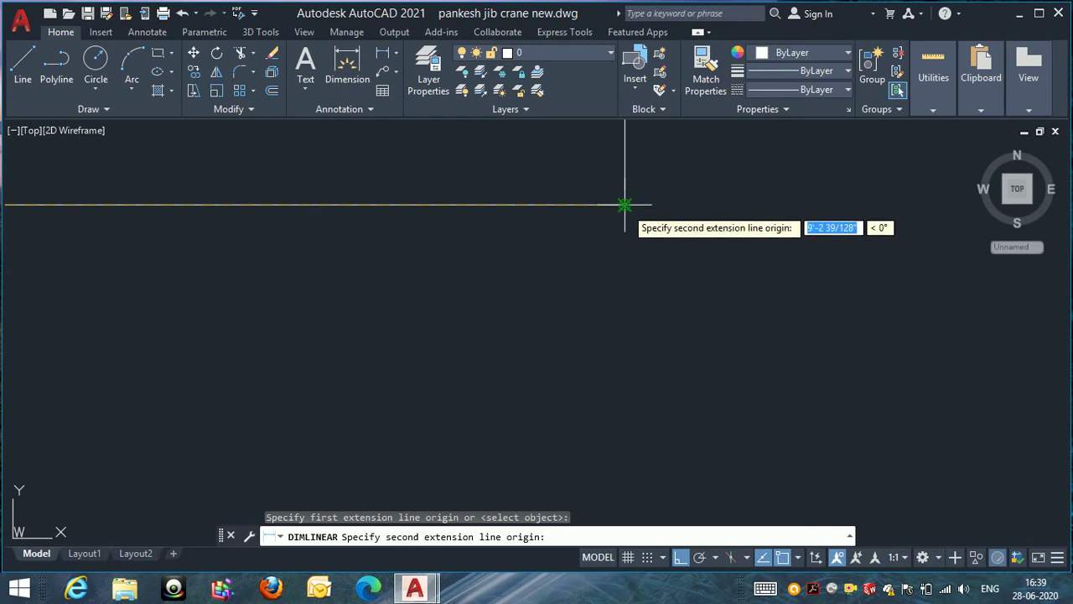
pyautogui.click(625, 205)
pyautogui.scroll(-5, 585, 259)
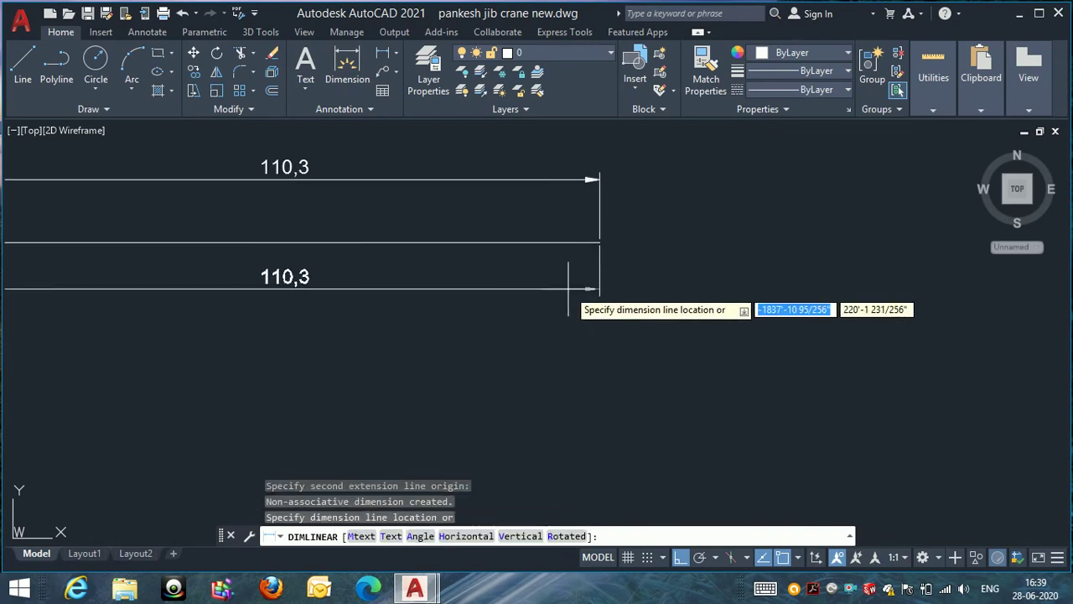
pyautogui.click(587, 289)
pyautogui.scroll(-4, 667, 221)
pyautogui.scroll(2, 513, 214)
pyautogui.scroll(2, 518, 256)
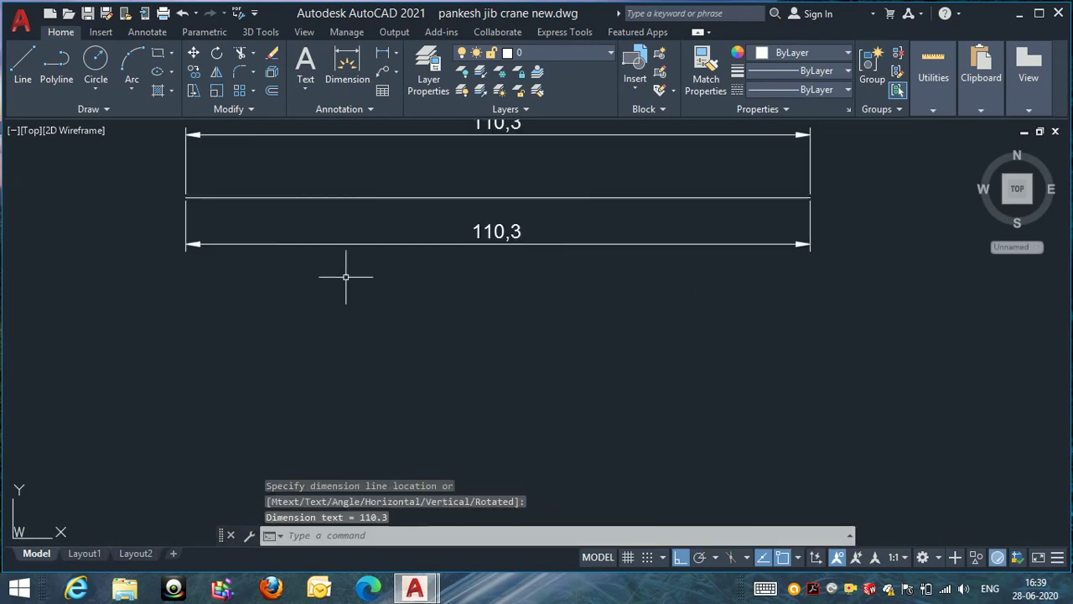
pyautogui.press('Escape')
pyautogui.press('Escape')
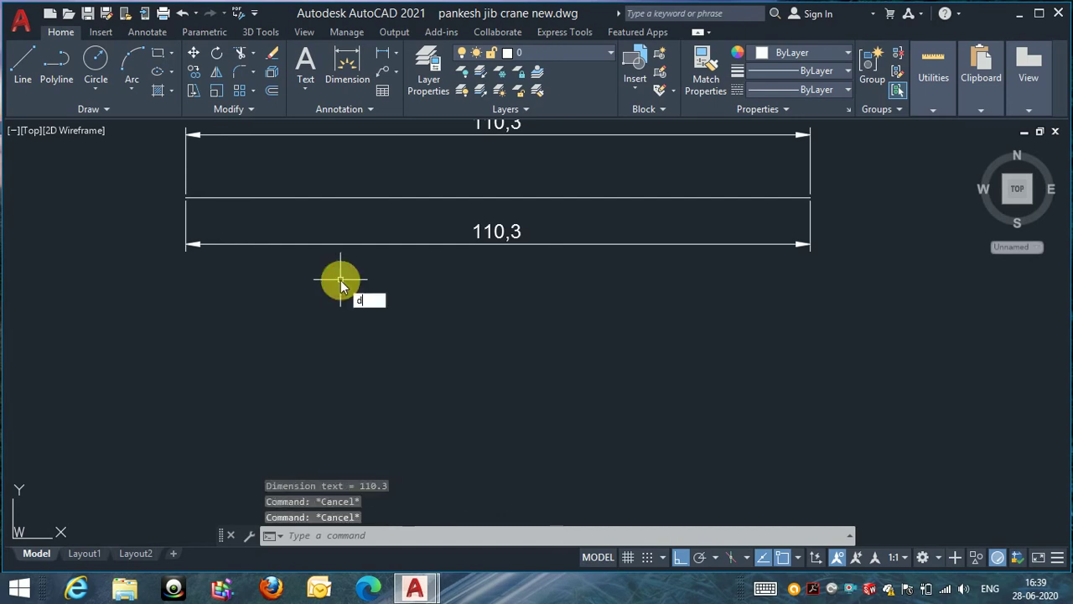
# Open the ISO-25 dimension style for modification and set the unit format of its linear primary units to Architectural.
pyautogui.write('d')
pyautogui.press('Return')
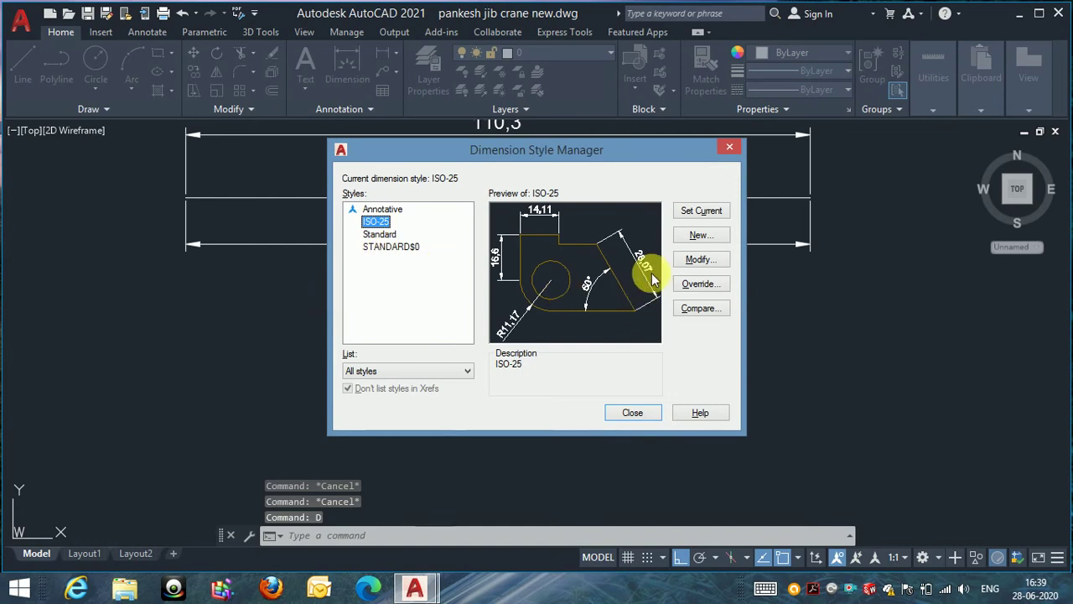
pyautogui.click(695, 261)
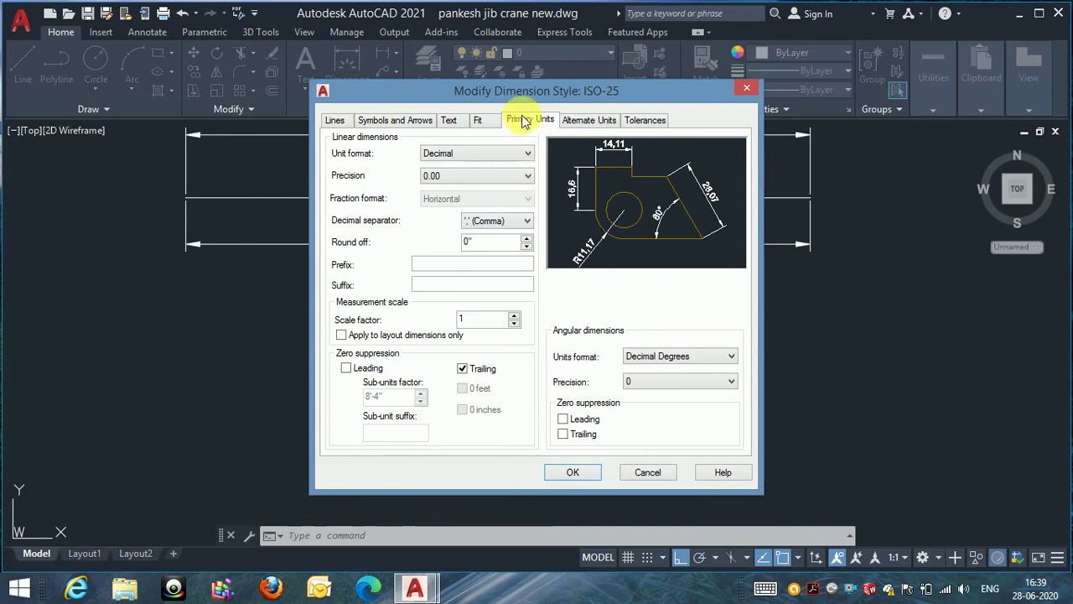
pyautogui.click(478, 120)
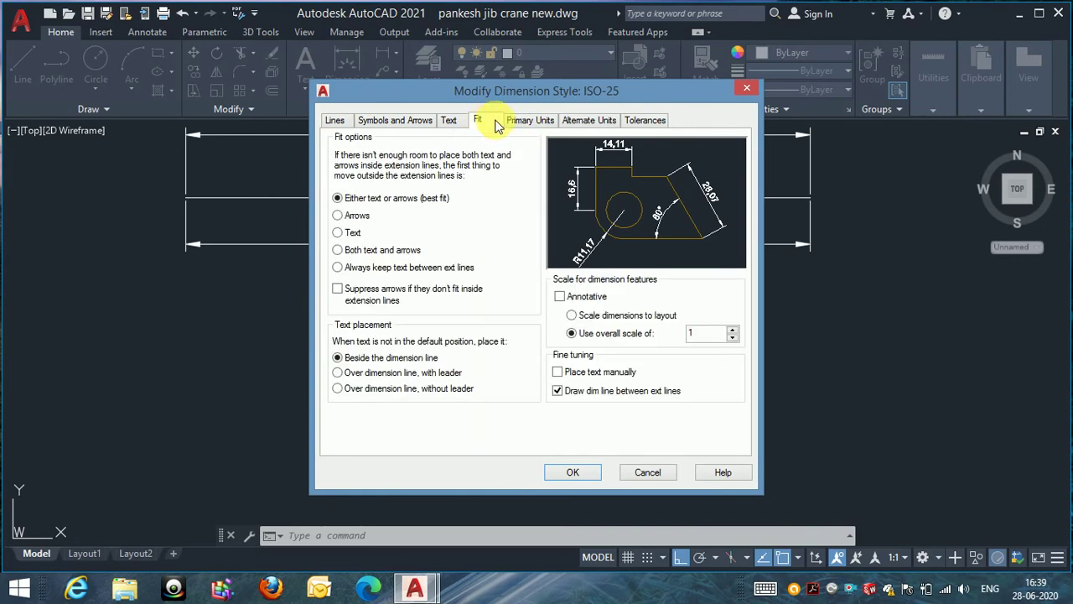
pyautogui.click(576, 121)
pyautogui.click(529, 122)
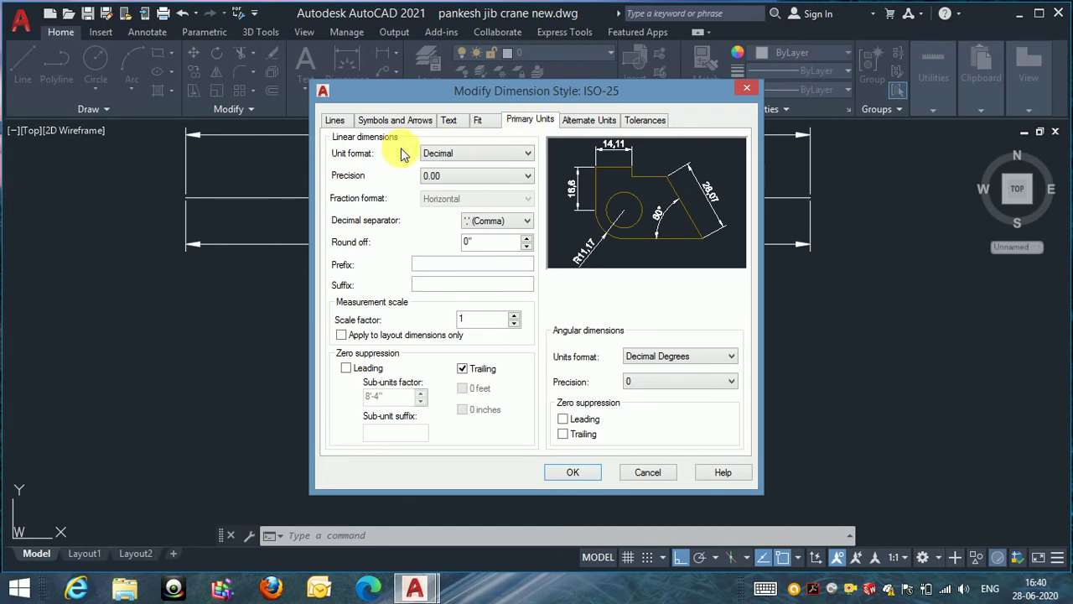
pyautogui.click(504, 161)
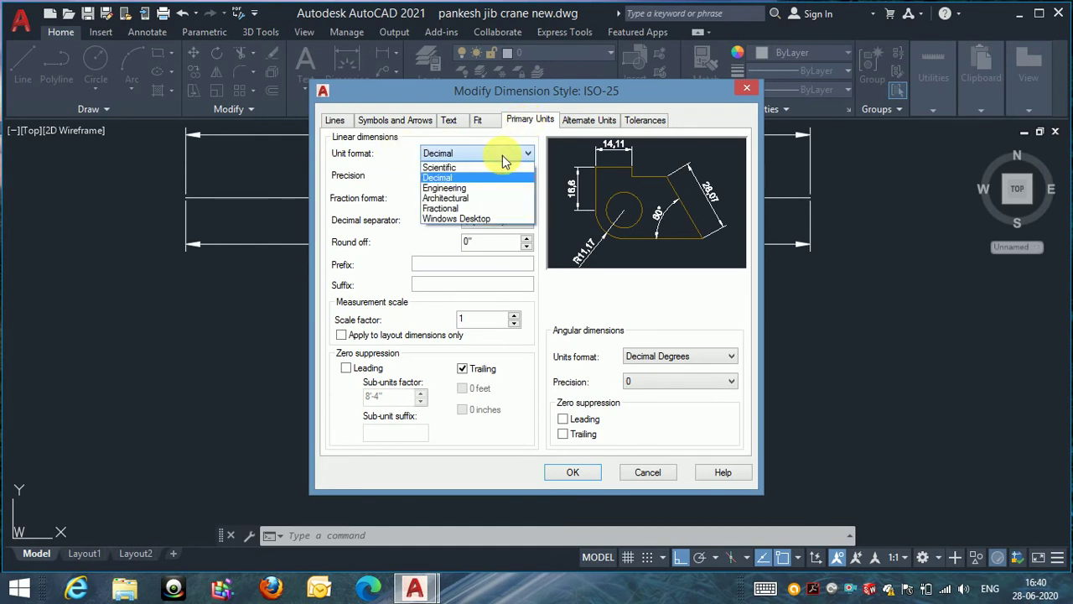
pyautogui.click(480, 198)
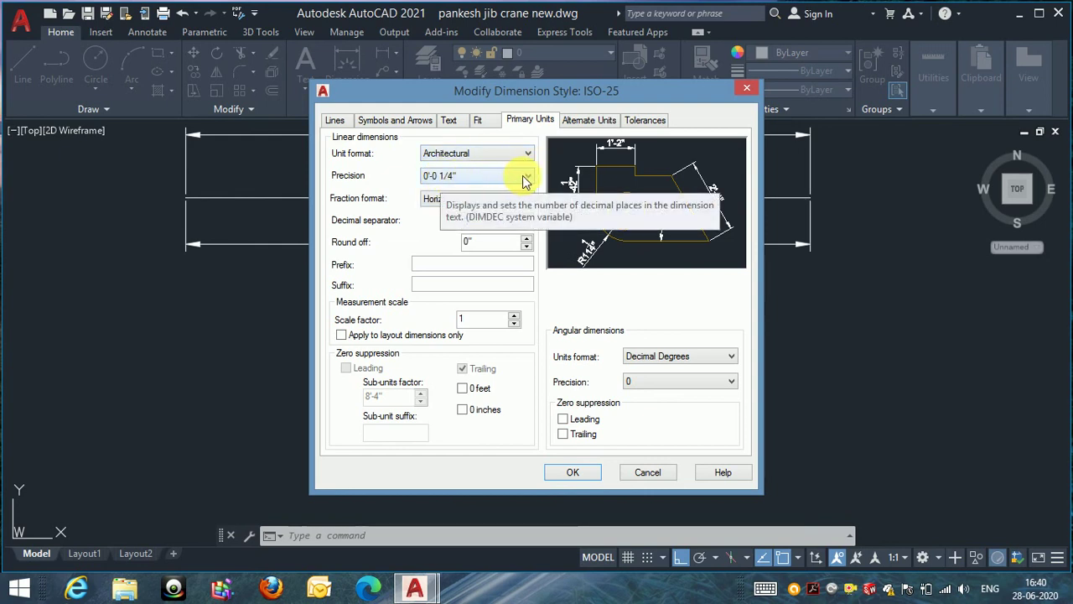
# Set the linear dimension precision to 0'-0 1/256", keep the Horizontal fraction format, and apply the ISO-25 style changes.
pyautogui.click(528, 177)
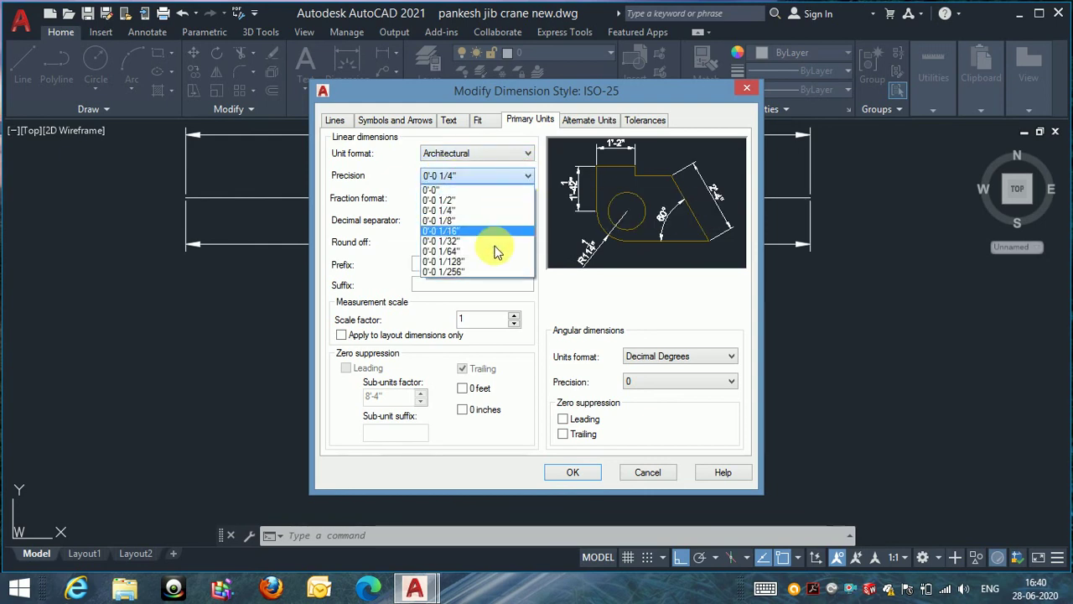
pyautogui.click(490, 273)
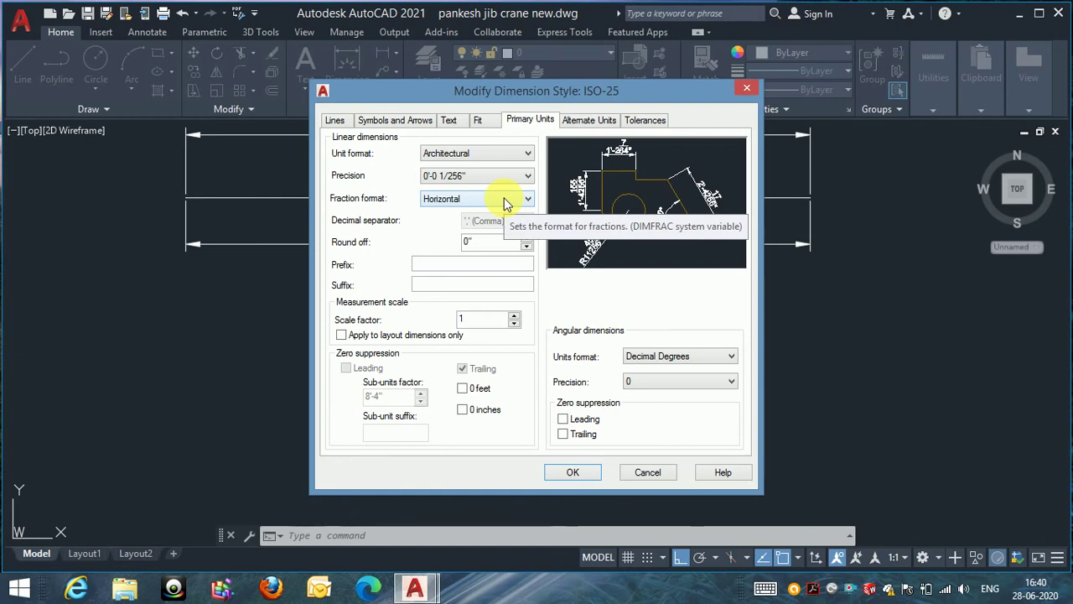
pyautogui.click(504, 204)
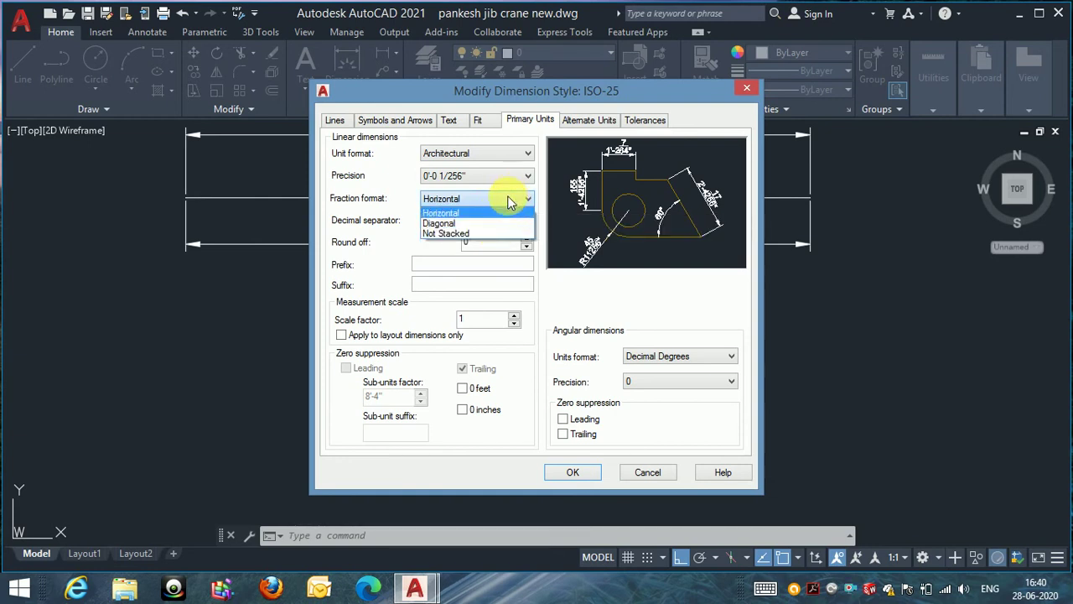
pyautogui.click(515, 198)
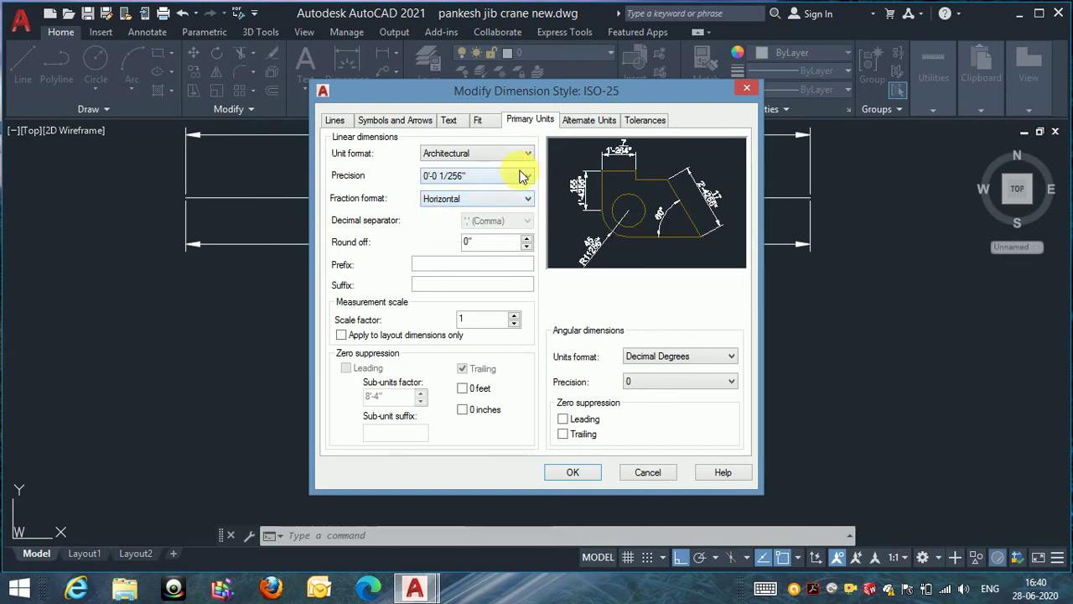
pyautogui.click(573, 473)
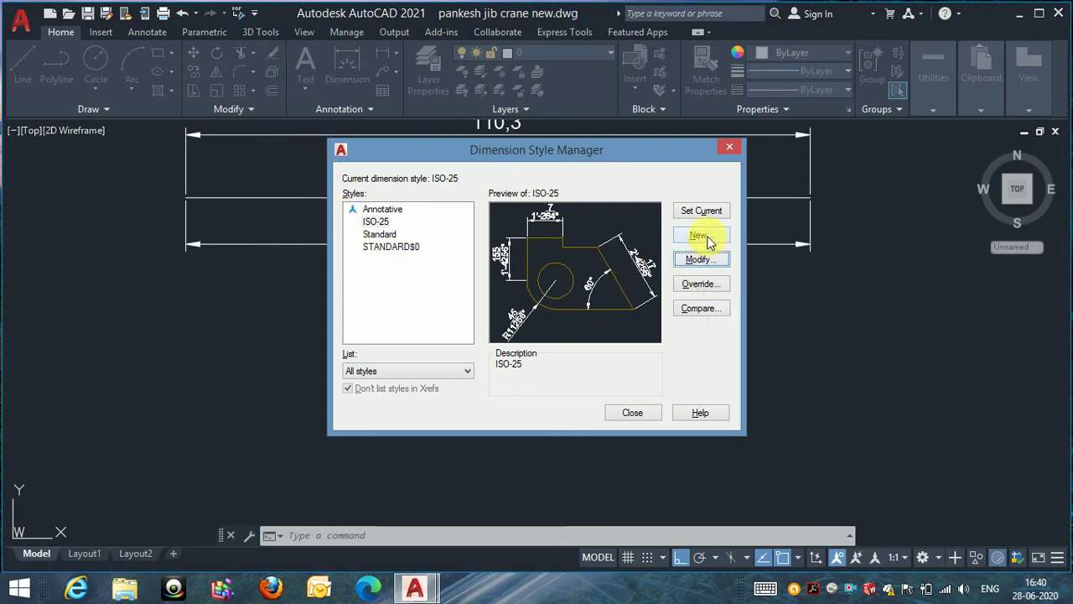
pyautogui.click(631, 412)
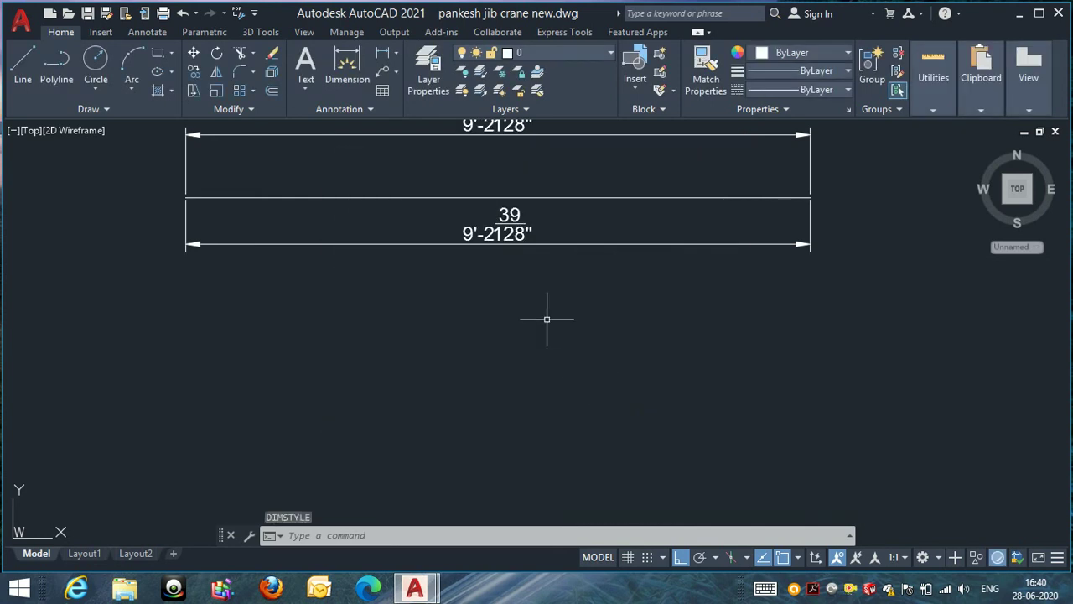
# Draw connected orthogonal lines near the dimensioned line: a segment about 7'-7 1/2" to the right, one down, and another to the right.
pyautogui.scroll(-4, 517, 291)
pyautogui.scroll(4, 504, 236)
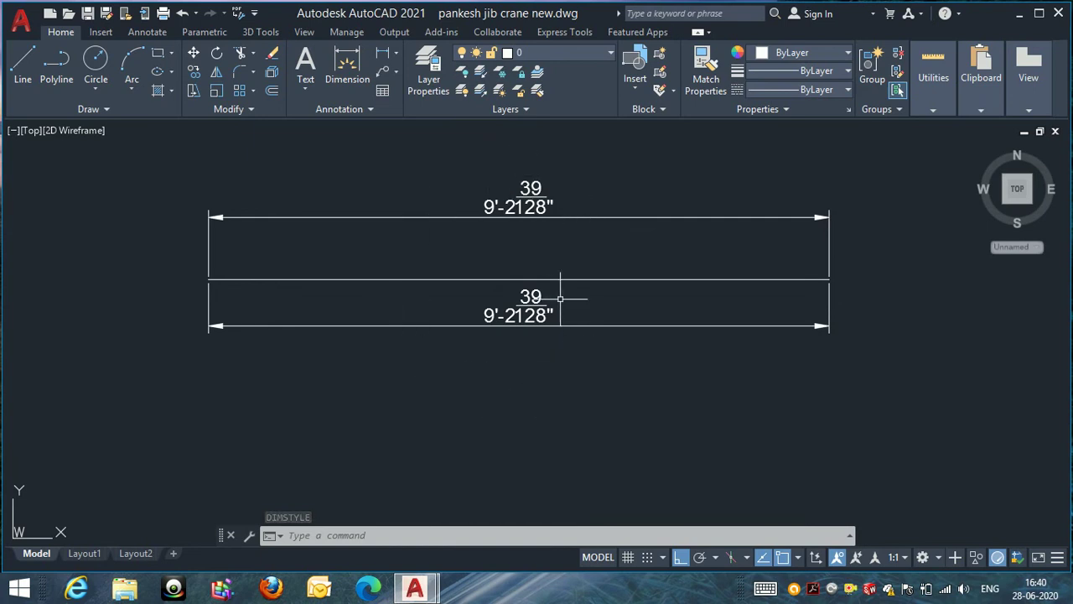
pyautogui.scroll(-2, 375, 293)
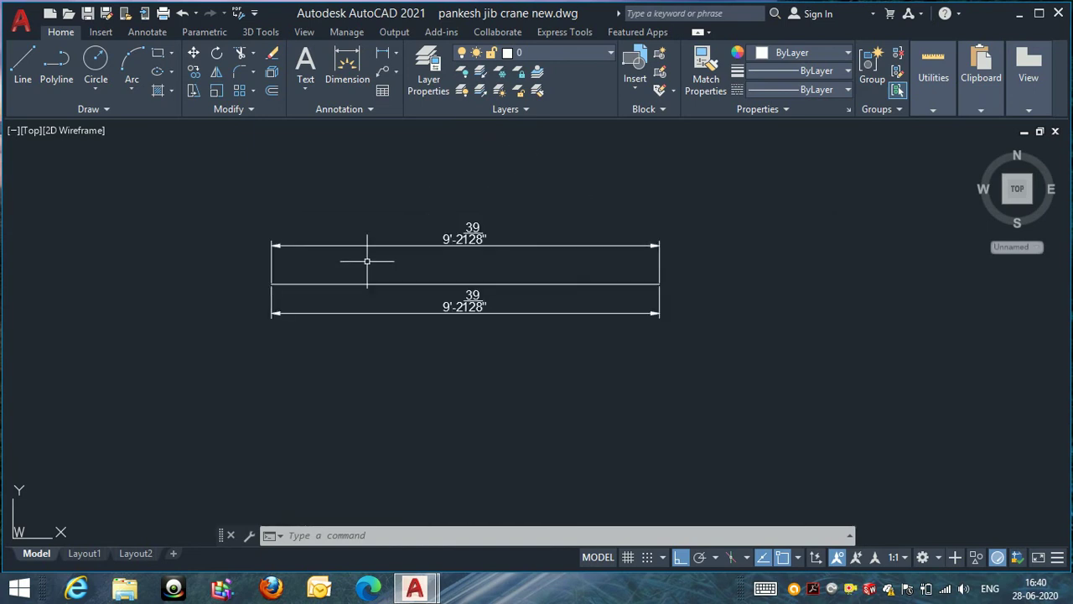
pyautogui.scroll(2, 465, 239)
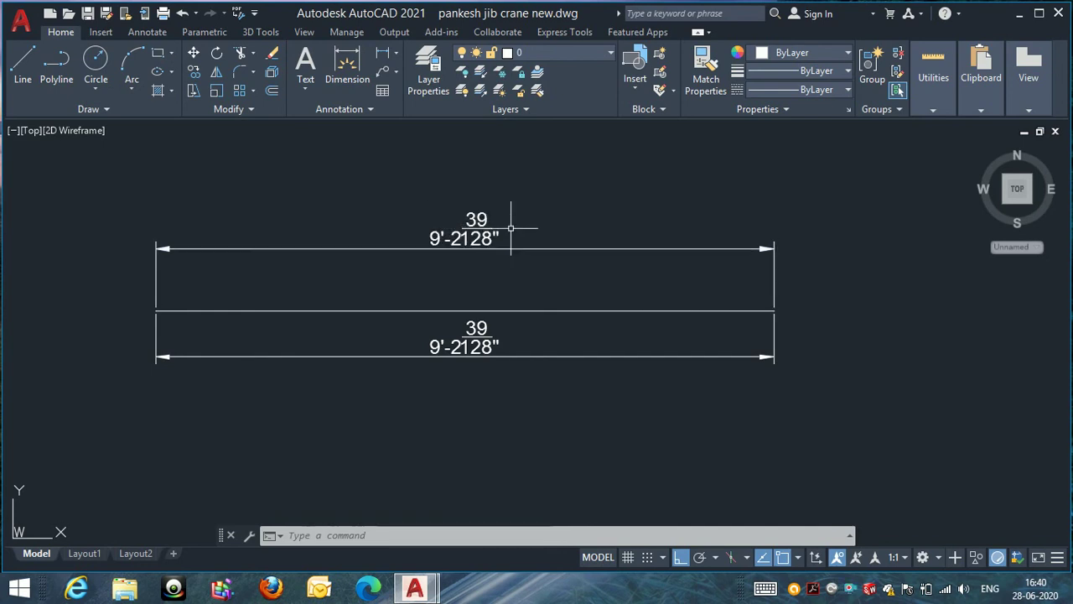
pyautogui.scroll(-6, 370, 267)
pyautogui.click(22, 63)
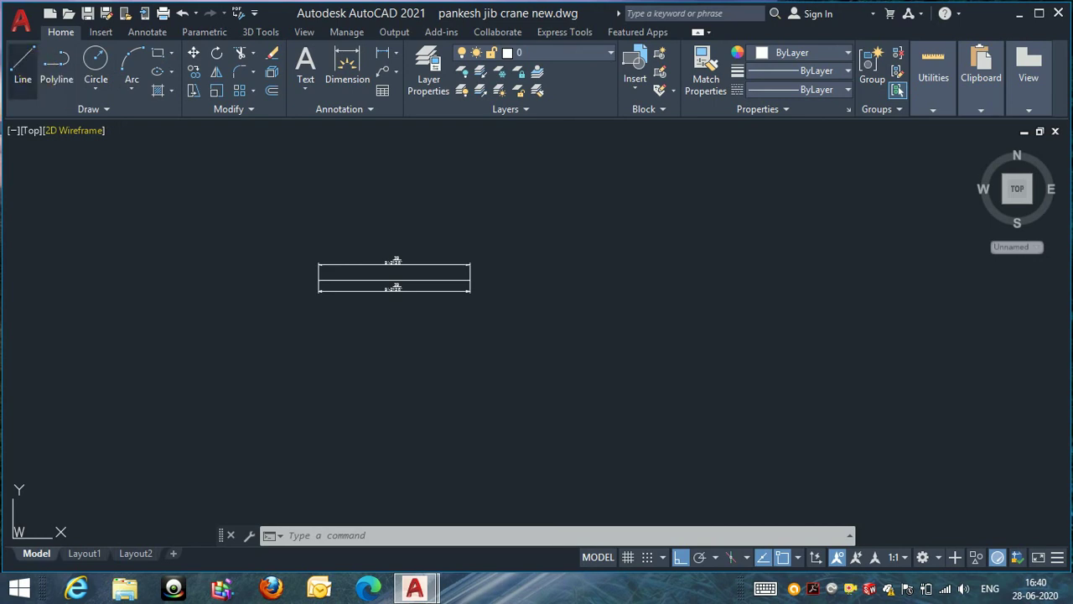
pyautogui.click(434, 212)
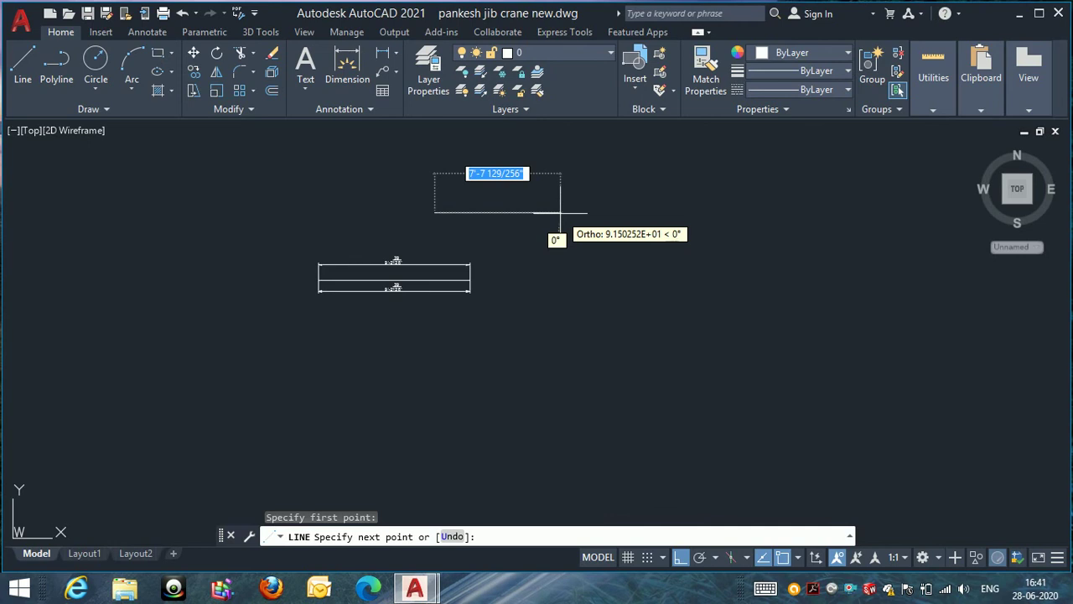
pyautogui.click(560, 212)
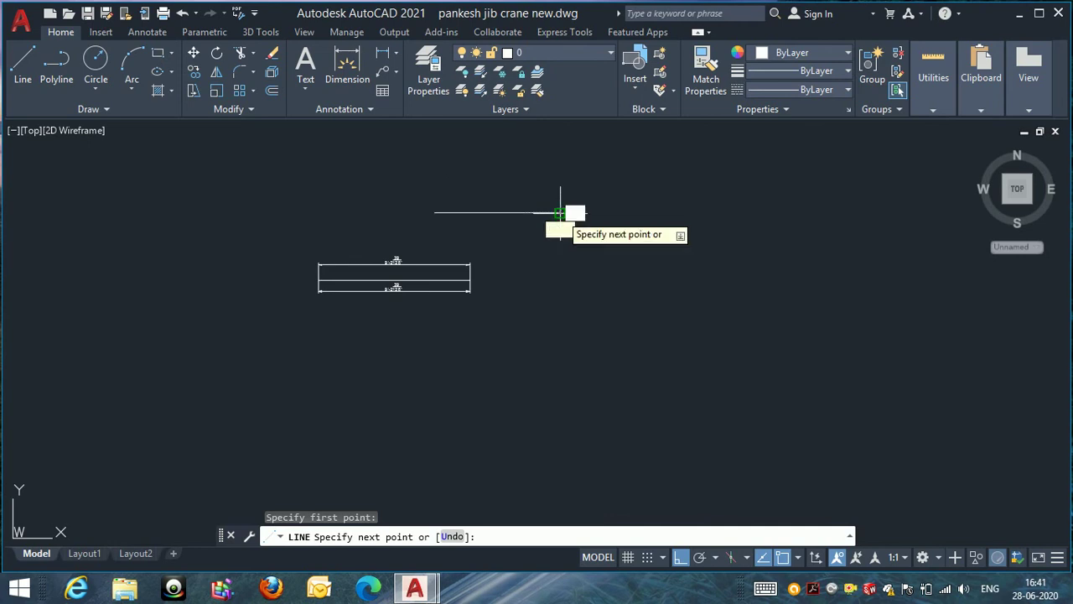
pyautogui.click(560, 310)
pyautogui.click(668, 311)
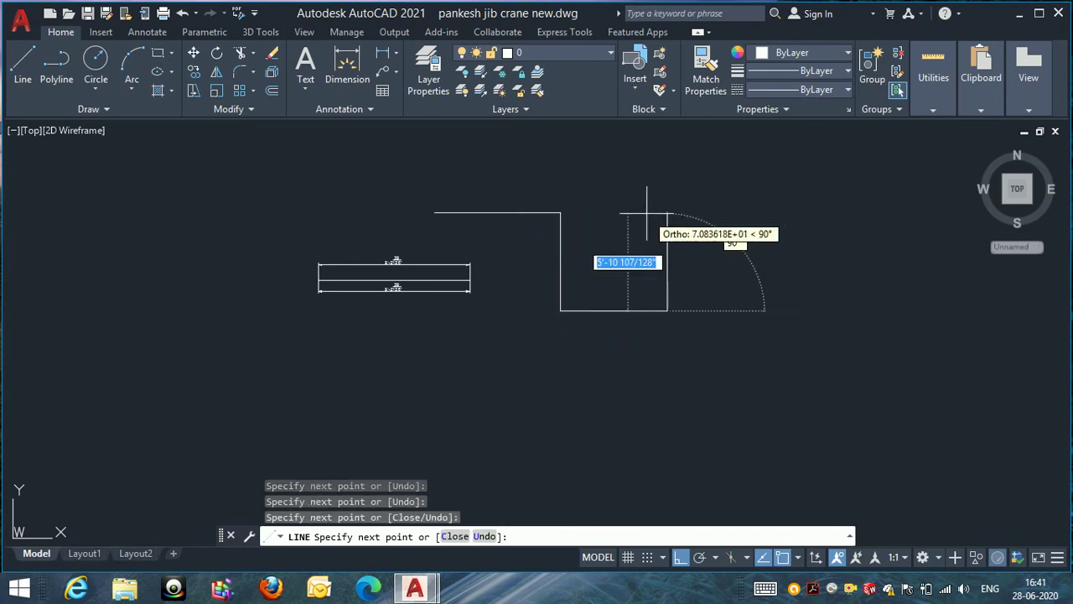